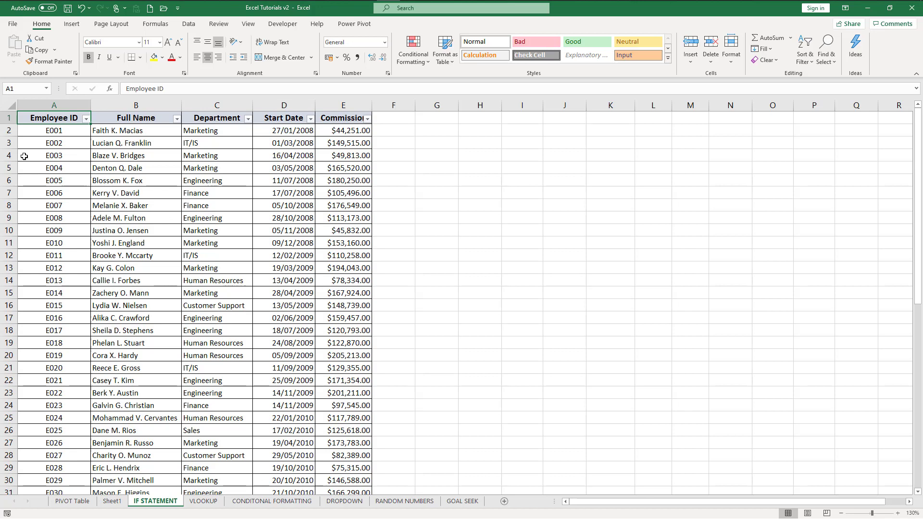
{"action": "left_click", "coordinate": [53, 153]}
{"action": "left_click", "coordinate": [110, 154]}
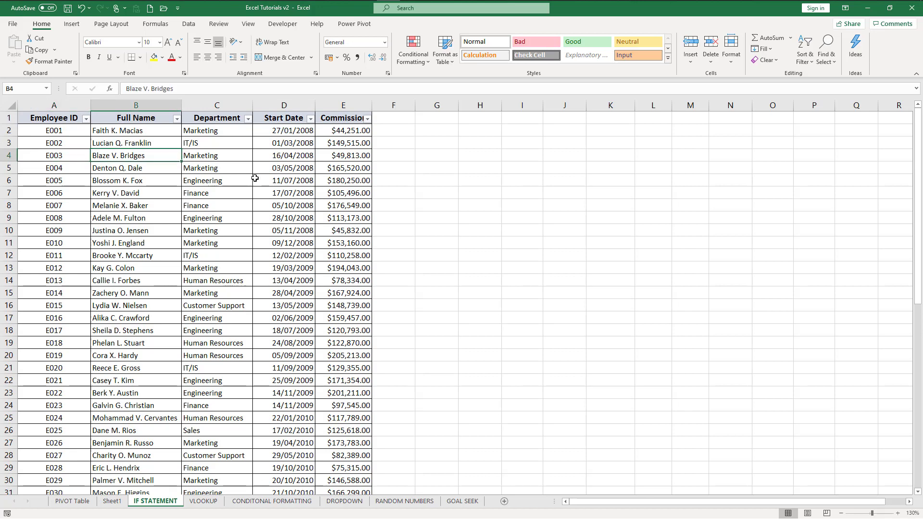
{"action": "left_click", "coordinate": [279, 172]}
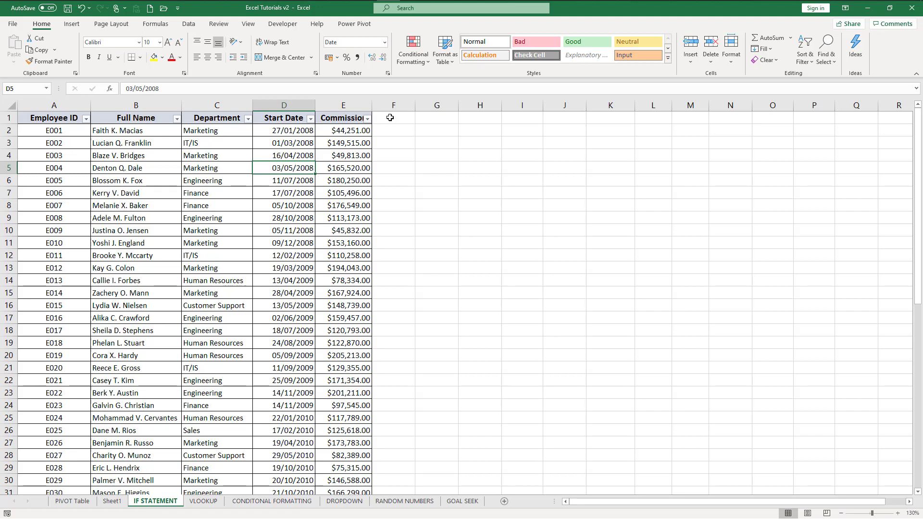
Step: Enter the header "Higher End Bonus/ Lower Bonus" in F1 and fit column F's width to it
{"action": "left_click", "coordinate": [390, 118]}
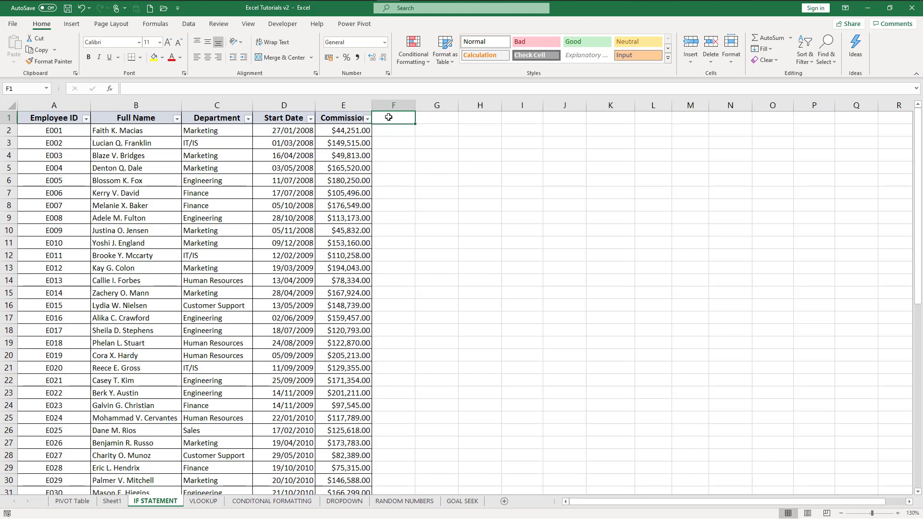
{"action": "type", "text": "Hig"}
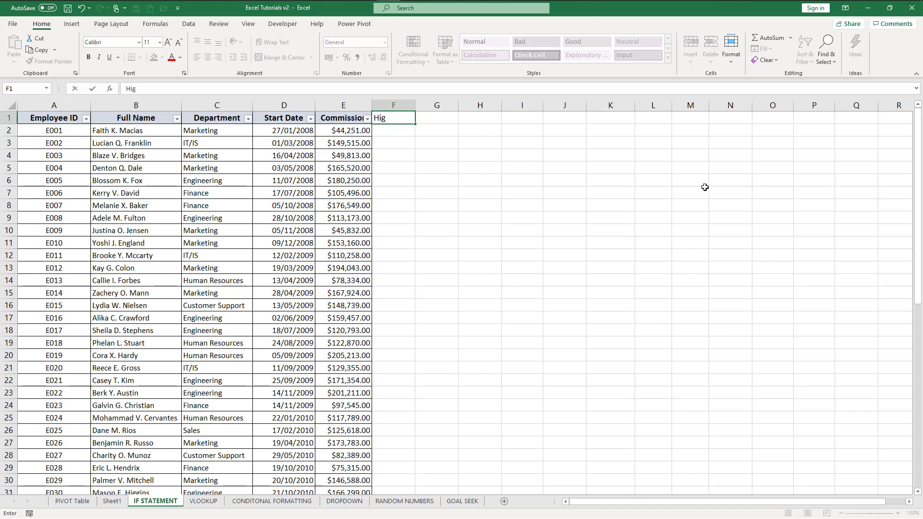
{"action": "type", "text": "gihr"}
{"action": "key", "text": "BackSpace"}
{"action": "key", "text": "BackSpace"}
{"action": "key", "text": "BackSpace"}
{"action": "key", "text": "BackSpace"}
{"action": "key", "text": "BackSpace"}
{"action": "type", "text": "her End BOnus/ Lower "}
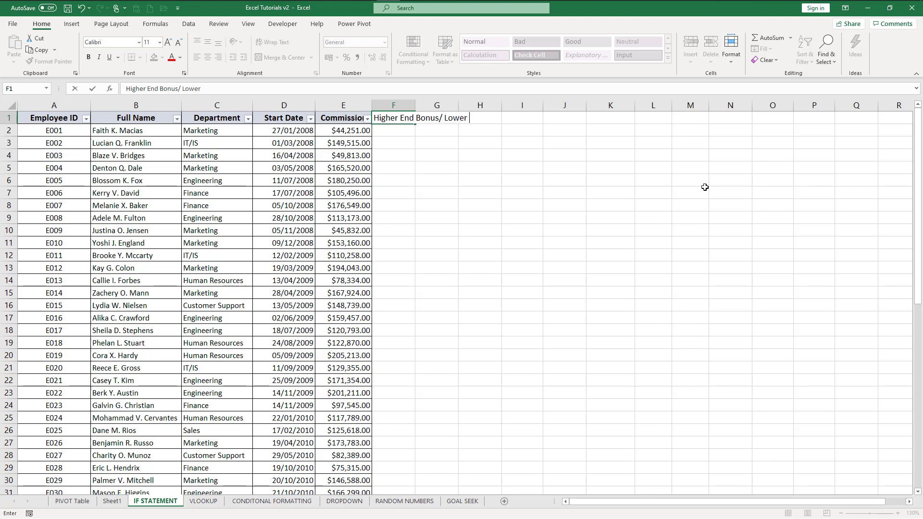
{"action": "type", "text": "Bonus"}
{"action": "key", "text": "Return"}
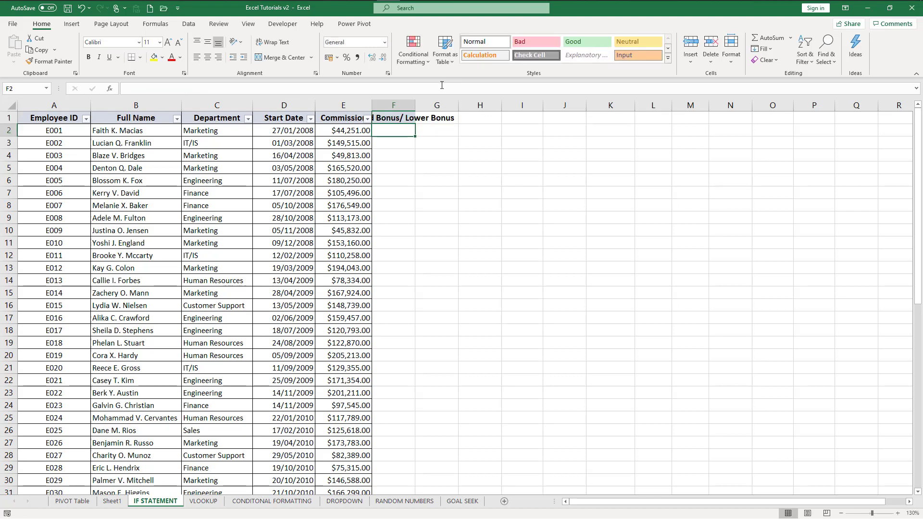
{"action": "double_click", "coordinate": [416, 106]}
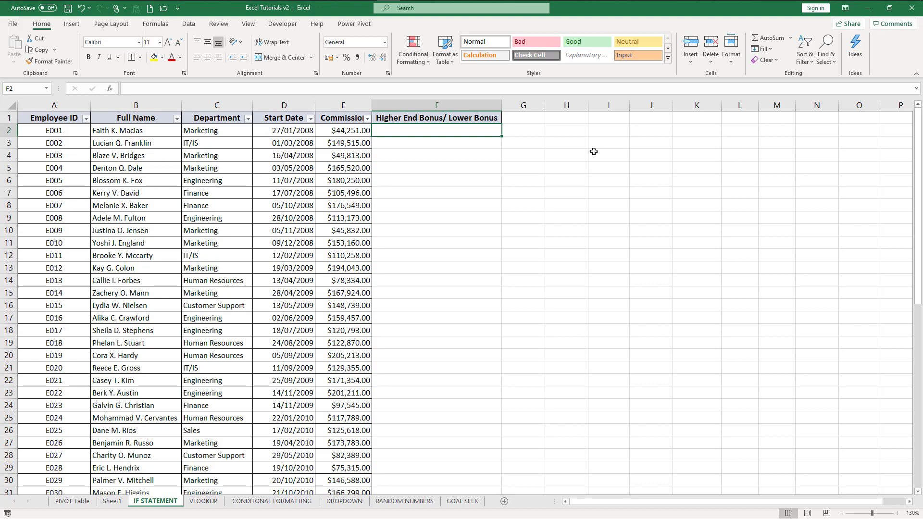
Step: Examine the first commission values in column E that the bonus classification depends on
{"action": "key", "text": "Left"}
{"action": "key", "text": "Down"}
{"action": "key", "text": "Down"}
{"action": "key", "text": "Up"}
{"action": "key", "text": "Up"}
{"action": "key", "text": "Up"}
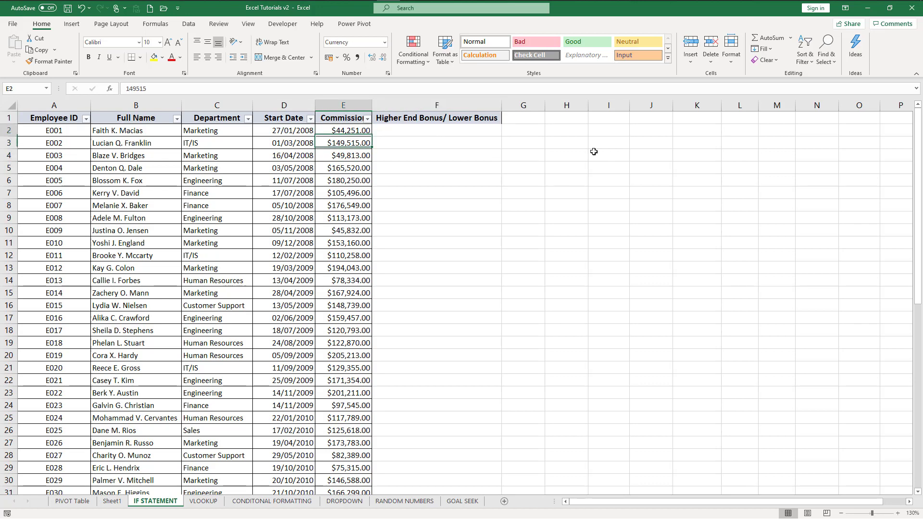
{"action": "key", "text": "Down"}
{"action": "key", "text": "Down"}
{"action": "key", "text": "Down"}
{"action": "key", "text": "Down"}
{"action": "key", "text": "Down"}
{"action": "key", "text": "Up"}
{"action": "key", "text": "Up"}
{"action": "key", "text": "Up"}
{"action": "key", "text": "Up"}
{"action": "key", "text": "Up"}
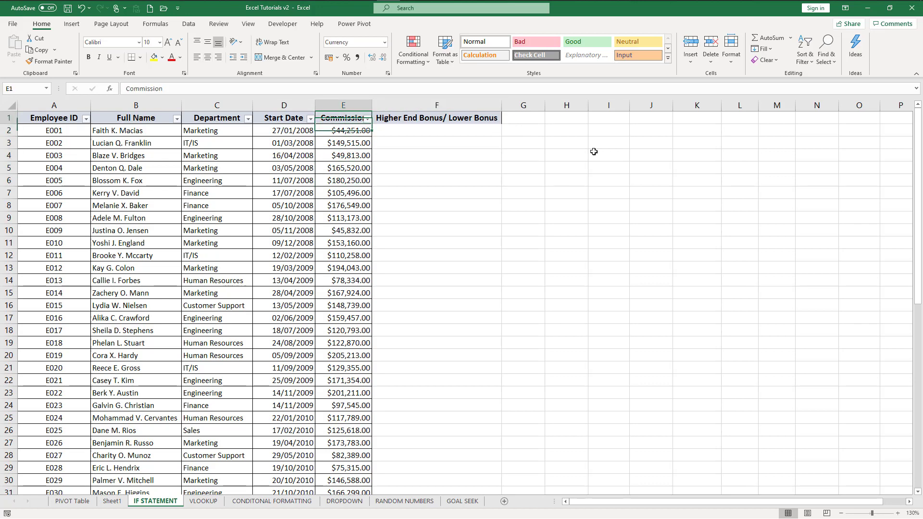
{"action": "key", "text": "Down"}
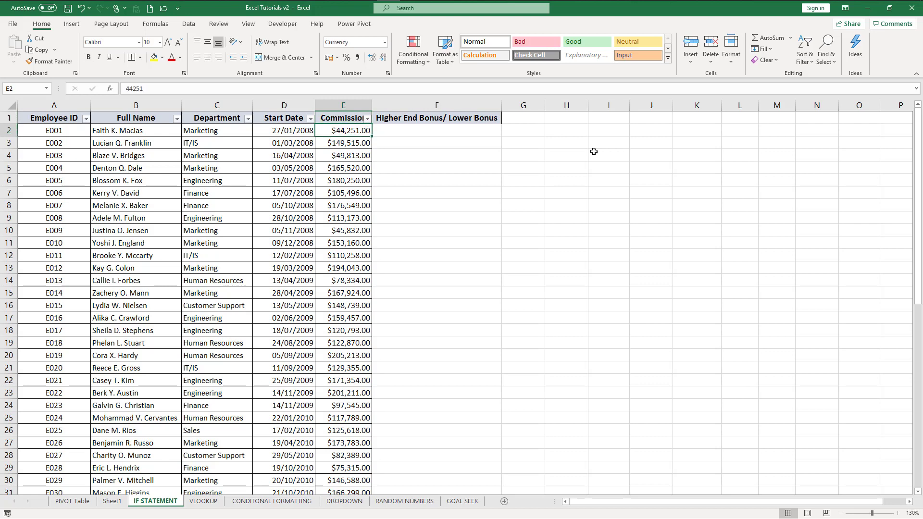
{"action": "key", "text": "Down"}
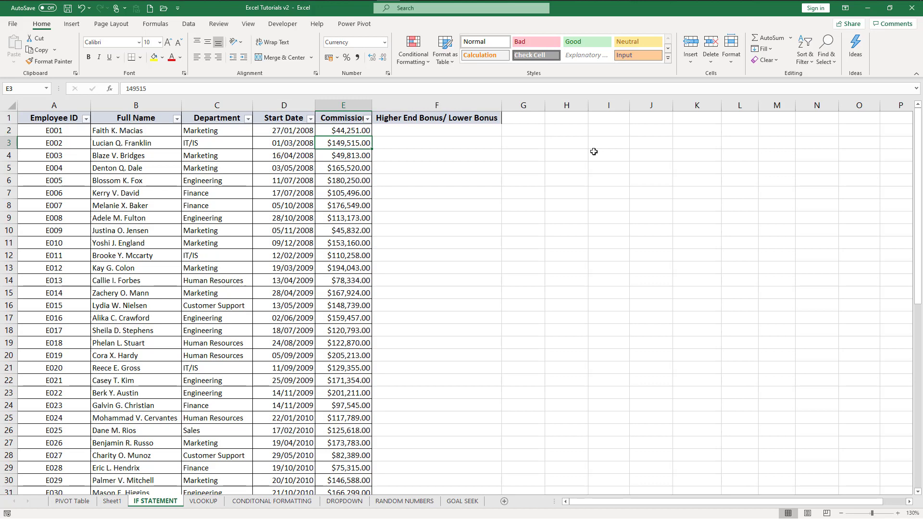
Step: Begin an IF formula in F2 that tests whether the commission in E2 is less than 100000
{"action": "key", "text": "Up"}
{"action": "key", "text": "Right"}
{"action": "key", "text": "Down"}
{"action": "key", "text": "Down"}
{"action": "key", "text": "Up"}
{"action": "key", "text": "Up"}
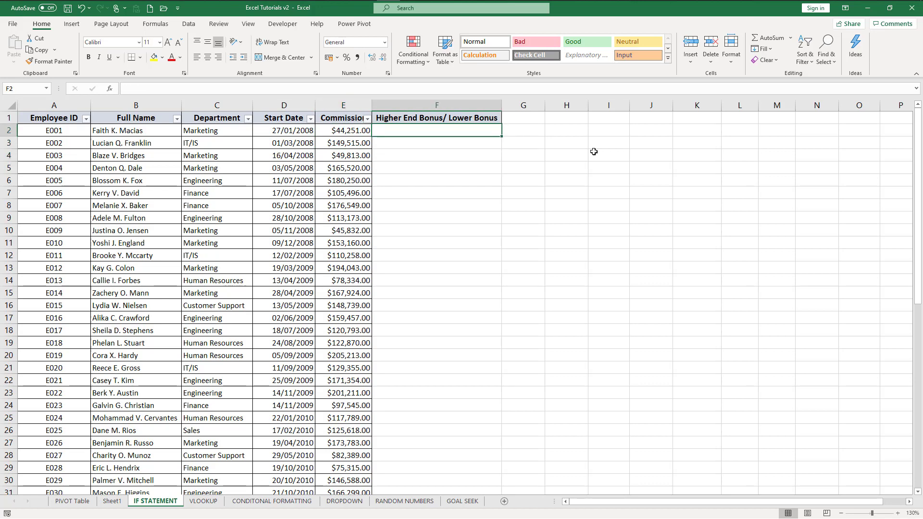
{"action": "type", "text": "="}
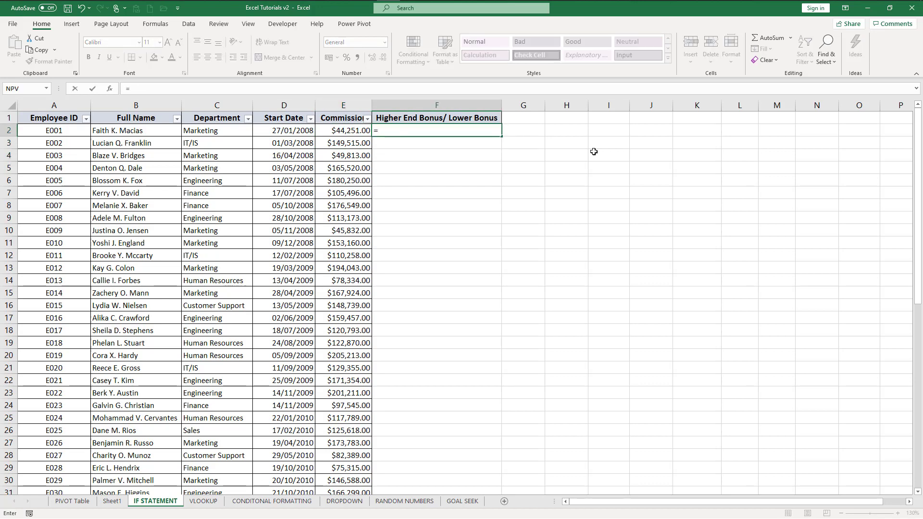
{"action": "type", "text": "if("}
{"action": "key", "text": "Left"}
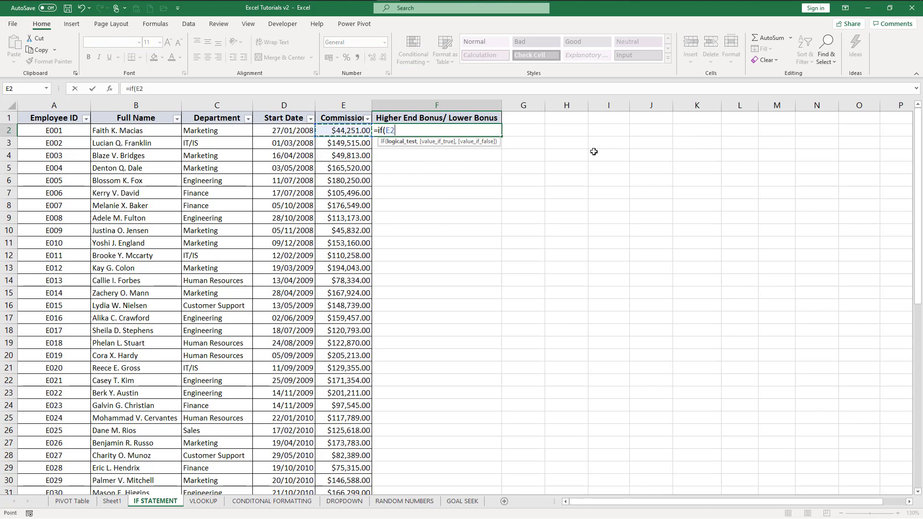
{"action": "type", "text": ","}
{"action": "key", "text": "BackSpace"}
{"action": "type", "text": "<100000"}
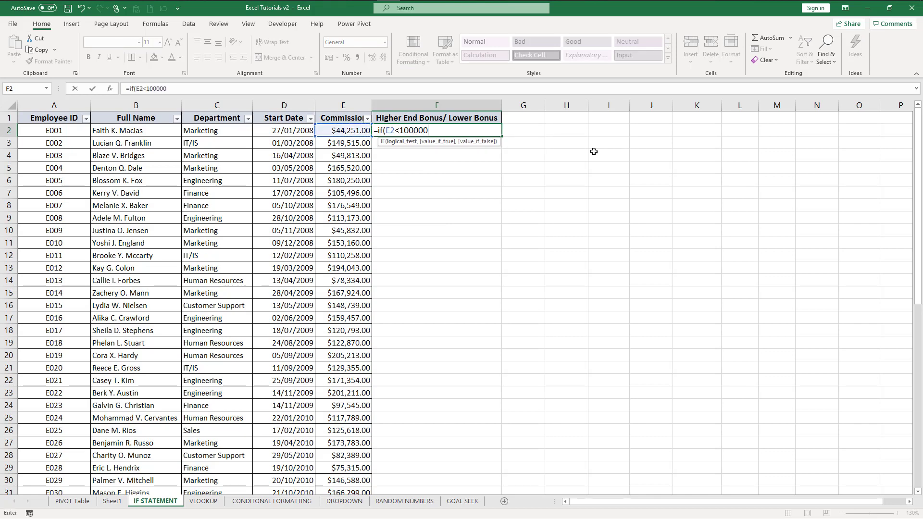
Step: Complete the F2 formula to return "Lower End Bonus" if true and "Higher End Bonus" if false
{"action": "type", "text": ",\"Lower En"}
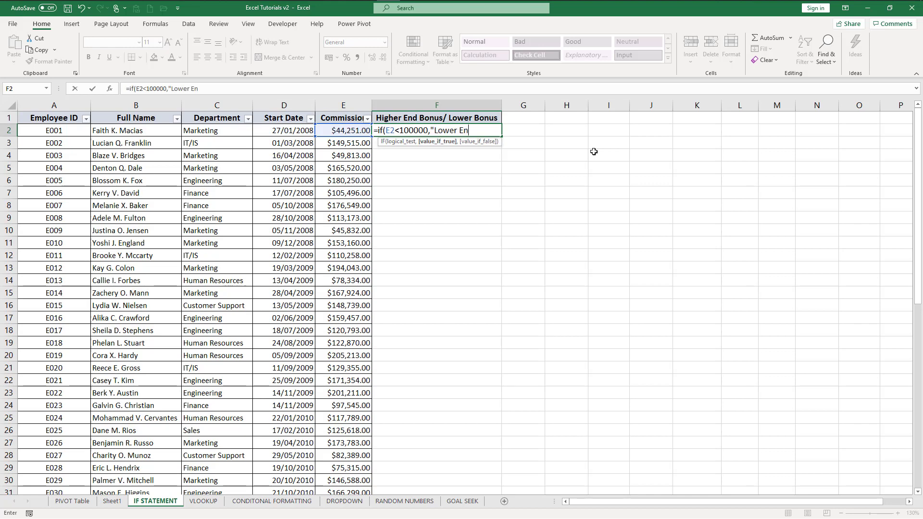
{"action": "type", "text": "d Bonus\",\"Hogher"}
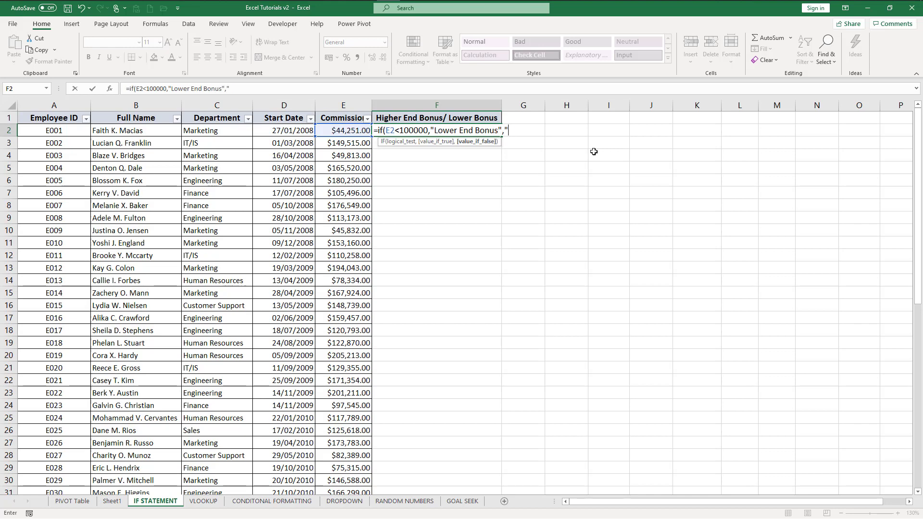
{"action": "key", "text": "BackSpace"}
{"action": "key", "text": "BackSpace"}
{"action": "key", "text": "BackSpace"}
{"action": "key", "text": "BackSpace"}
{"action": "key", "text": "BackSpace"}
{"action": "key", "text": "BackSpace"}
{"action": "type", "text": "igher End Binus"}
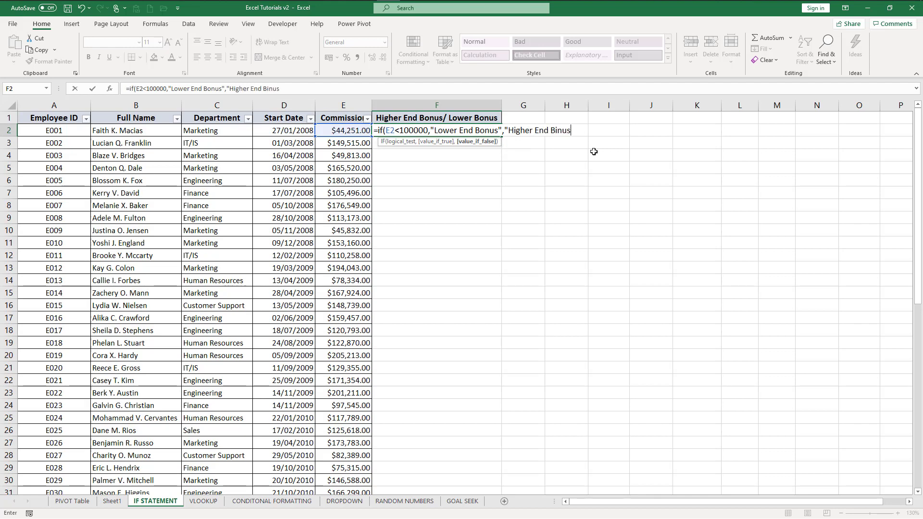
{"action": "key", "text": "BackSpace"}
{"action": "key", "text": "BackSpace"}
{"action": "key", "text": "BackSpace"}
{"action": "key", "text": "BackSpace"}
{"action": "type", "text": "onus\")"}
{"action": "key", "text": "Return"}
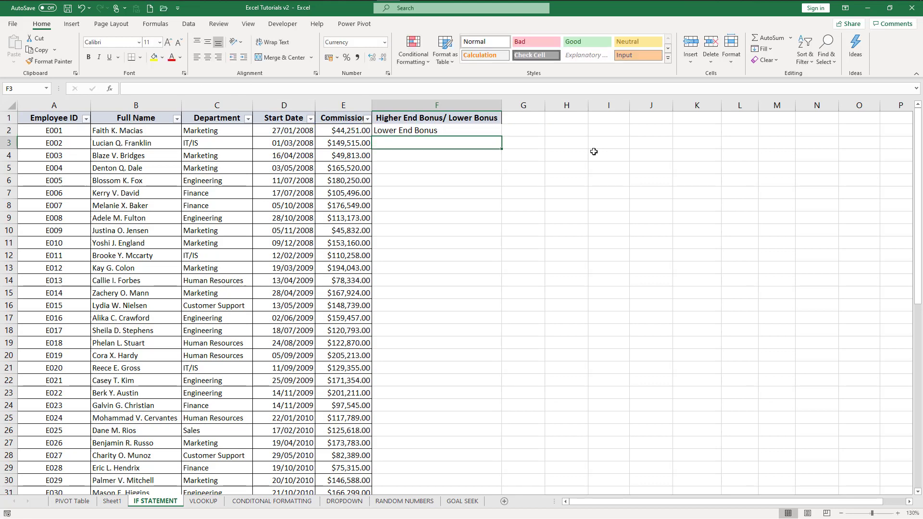
Step: Copy the IF formula from F2 down into F3
{"action": "key", "text": "Left"}
{"action": "key", "text": "Up"}
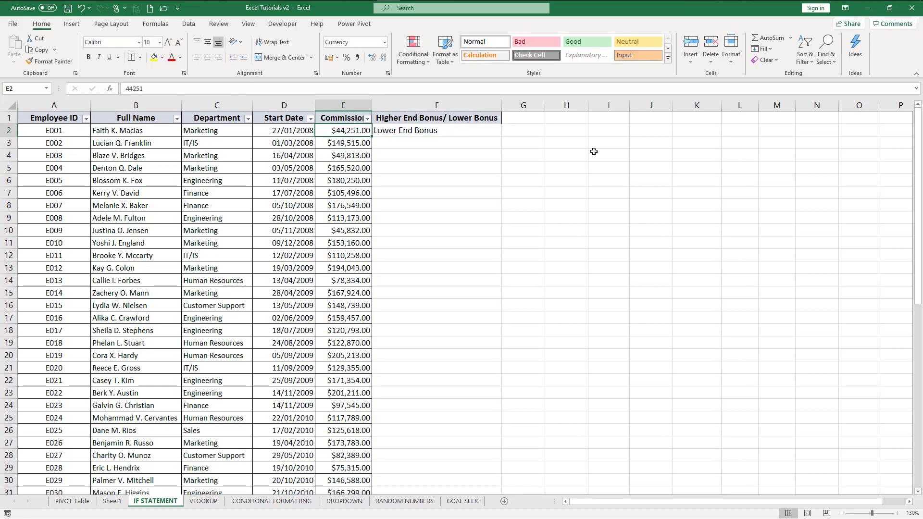
{"action": "left_click_drag", "start_coordinate": [478, 131], "coordinate": [471, 139]}
{"action": "key", "text": "ctrl+d"}
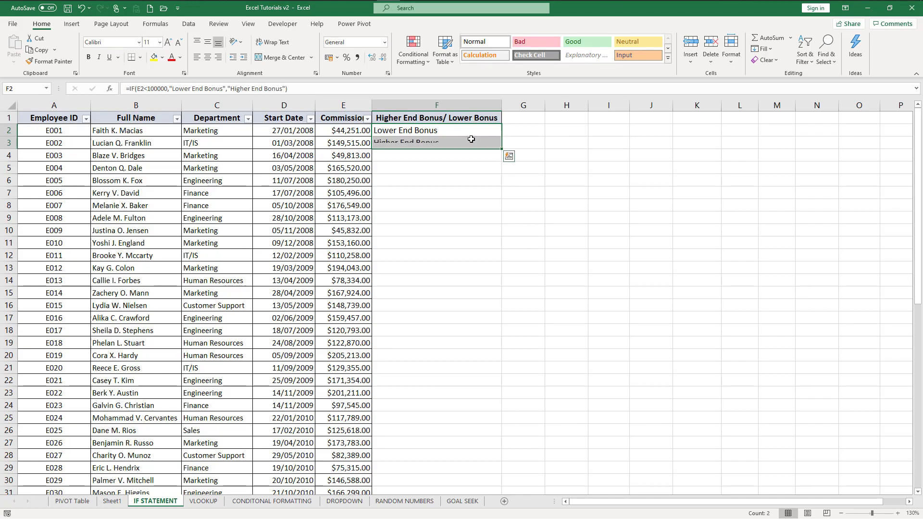
{"action": "left_click", "coordinate": [458, 143]}
Step: Fill the IF formula down column F to the last employee row, F51, and spot-check several results
{"action": "left_click", "coordinate": [370, 143]}
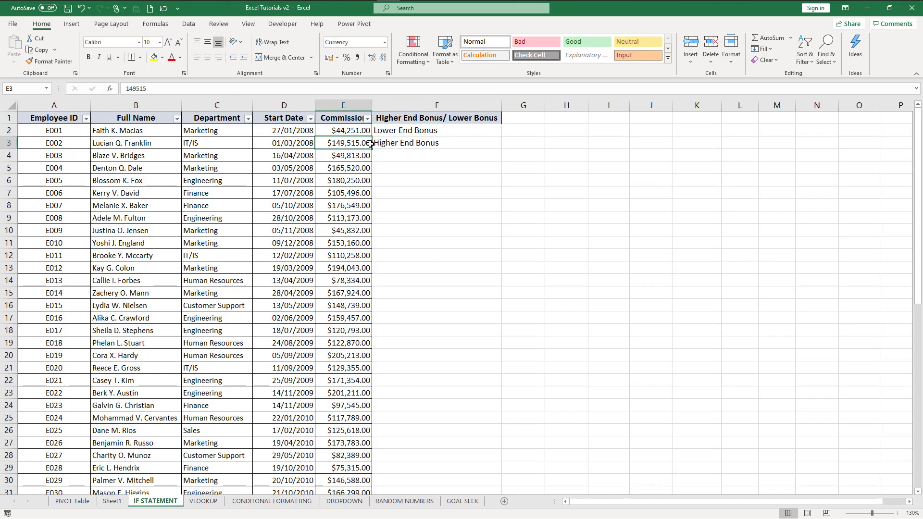
{"action": "key", "text": "ctrl+Down"}
{"action": "key", "text": "Right"}
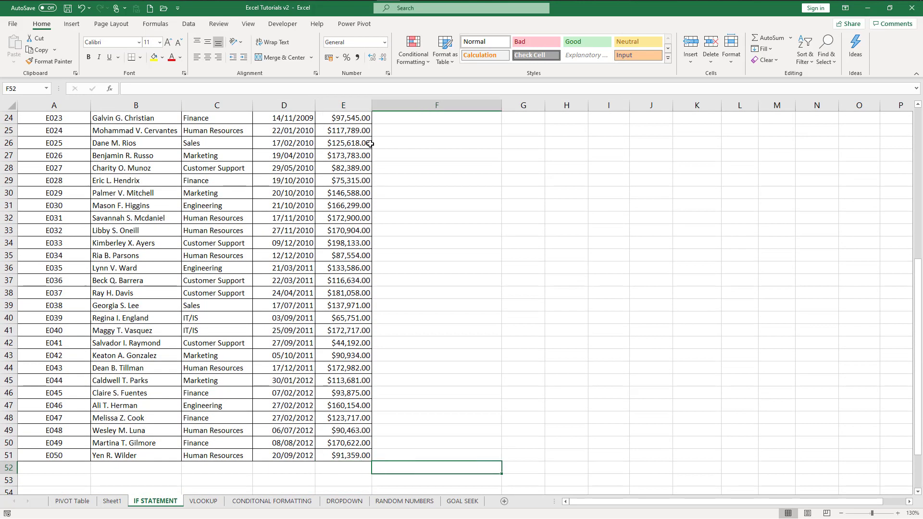
{"action": "key", "text": "ctrl+shift+Up"}
{"action": "key", "text": "ctrl+d"}
{"action": "key", "text": "ctrl+Up"}
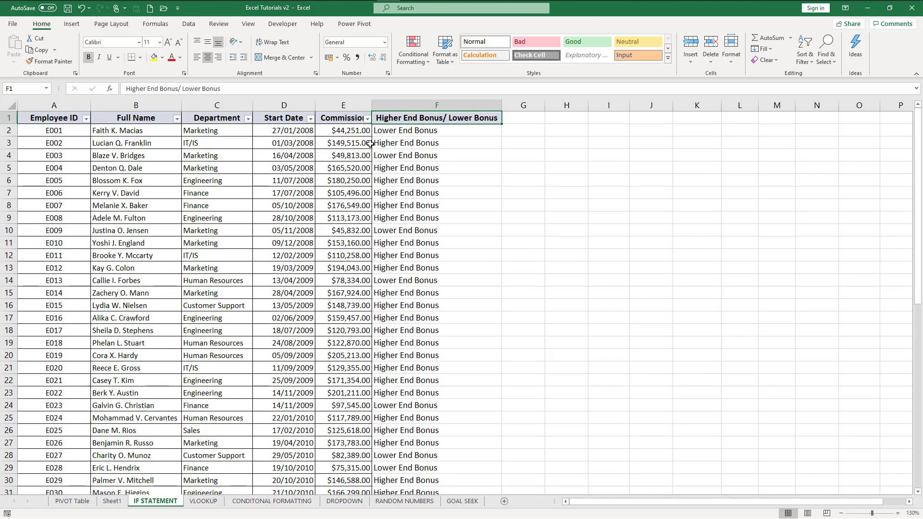
{"action": "key", "text": "Down"}
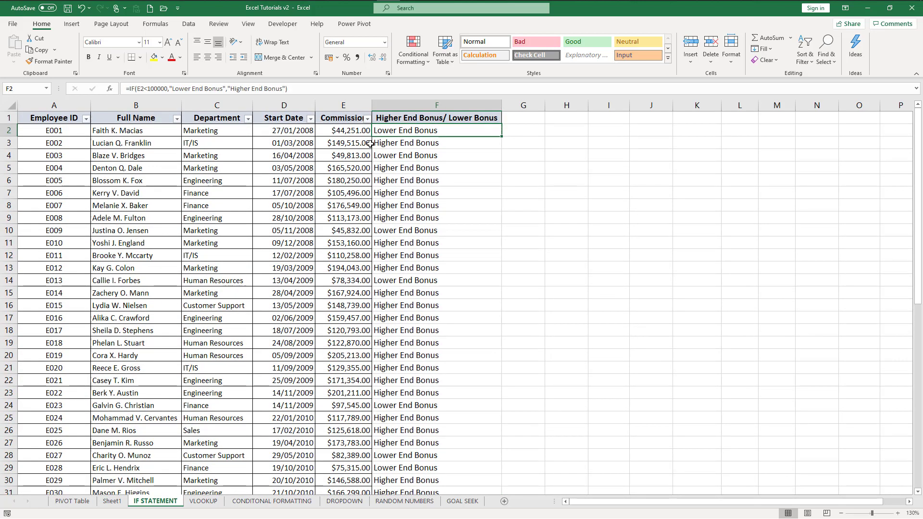
{"action": "left_click", "coordinate": [434, 168]}
{"action": "left_click", "coordinate": [408, 205]}
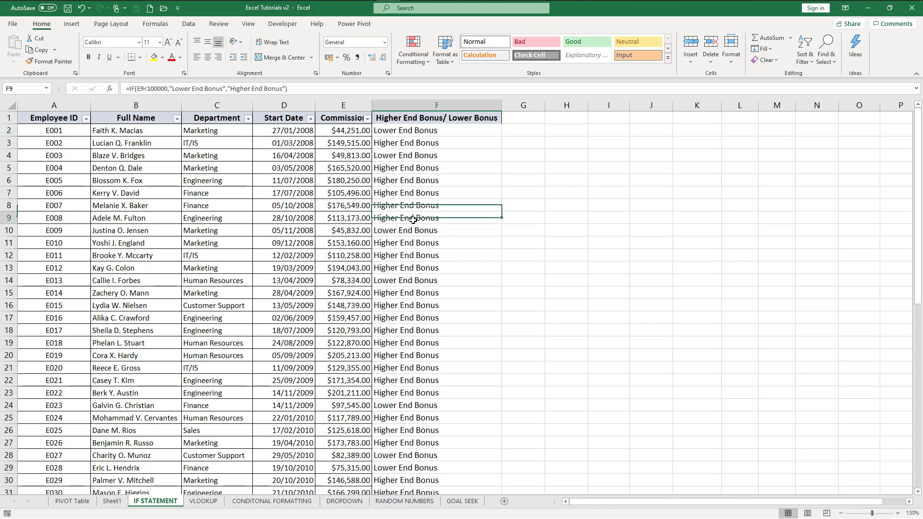
{"action": "left_click", "coordinate": [411, 246]}
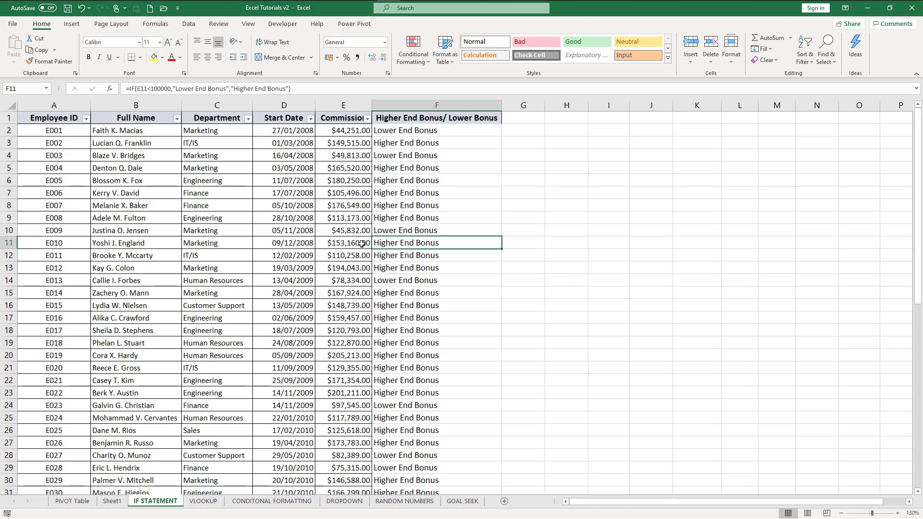
{"action": "left_click", "coordinate": [421, 231]}
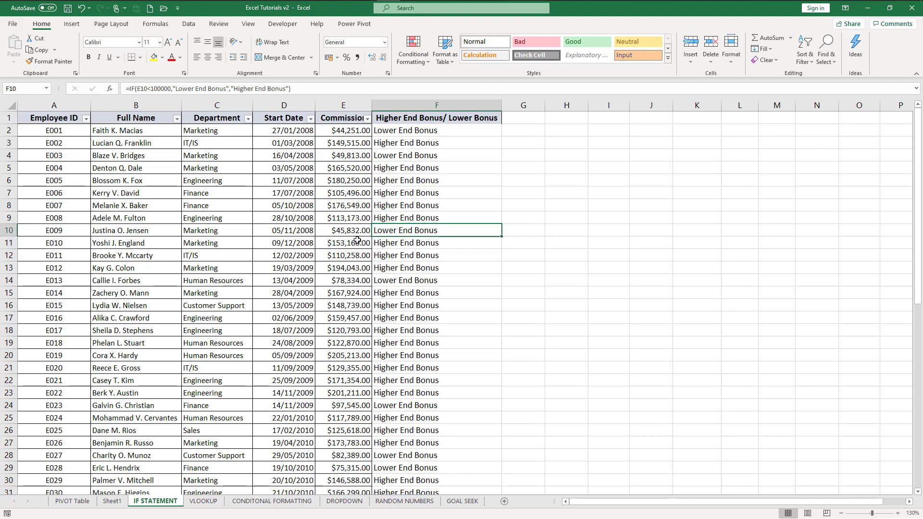
Step: Center the bonus results in F2:F51 horizontally
{"action": "left_click", "coordinate": [420, 132]}
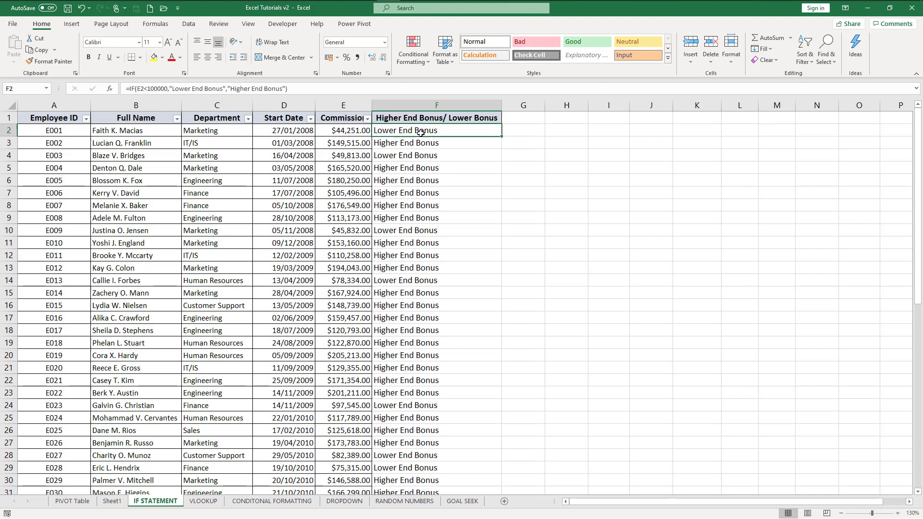
{"action": "key", "text": "ctrl+shift+Down"}
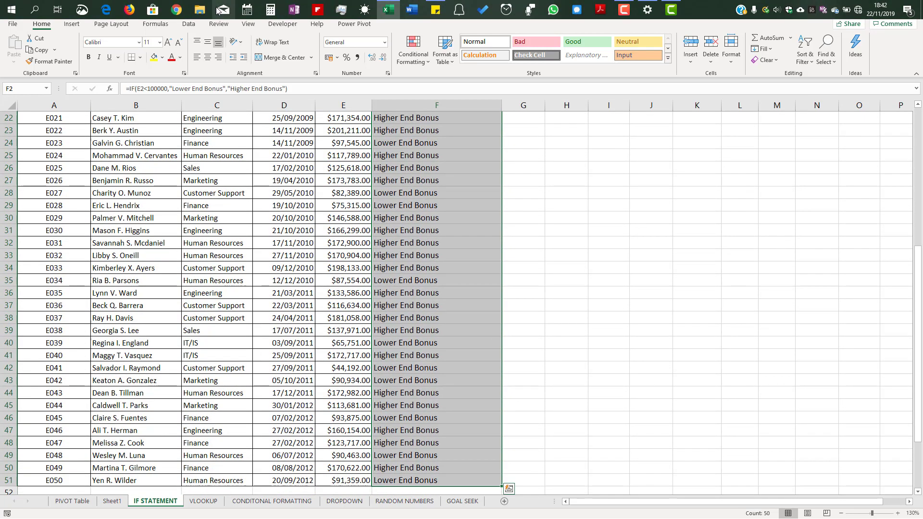
{"action": "left_click", "coordinate": [212, 54]}
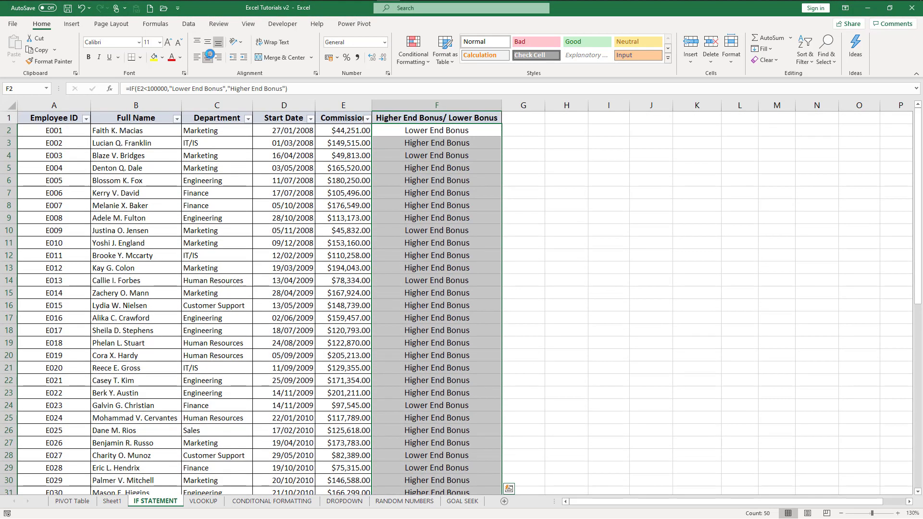
{"action": "left_click", "coordinate": [443, 128]}
{"action": "key", "text": "Up"}
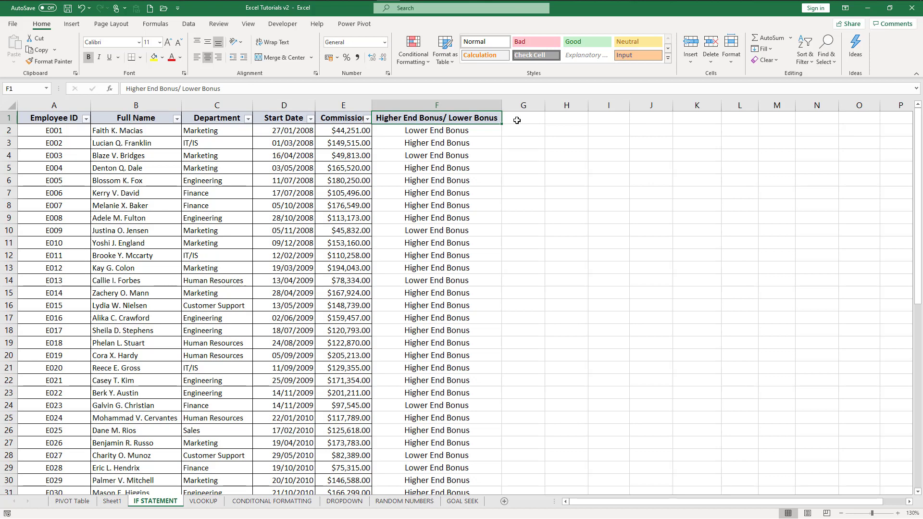
Step: Highlight cells in F2:F51 containing the text "Higher End Bonus" with Yellow Fill with Dark Yellow Text using conditional formatting
{"action": "key", "text": "Down"}
{"action": "key", "text": "ctrl+shift+Down"}
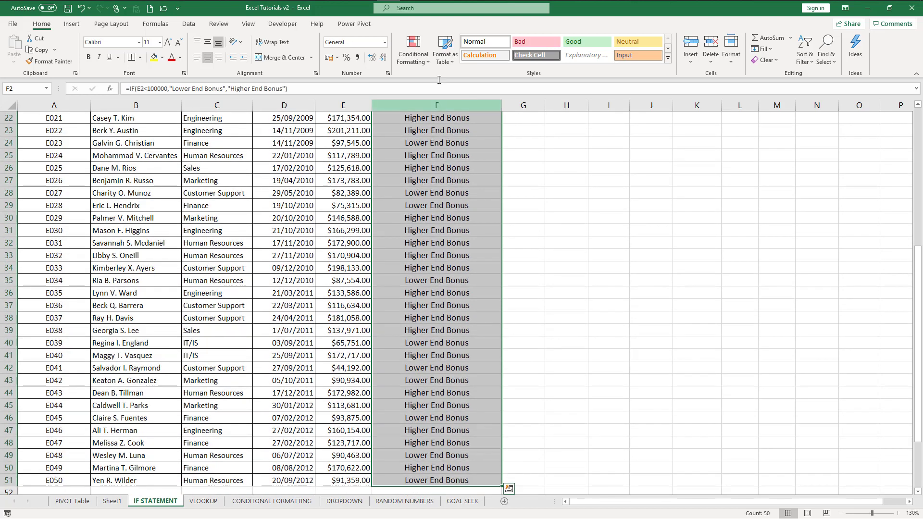
{"action": "left_click", "coordinate": [412, 58]}
{"action": "mouse_move", "coordinate": [465, 203]}
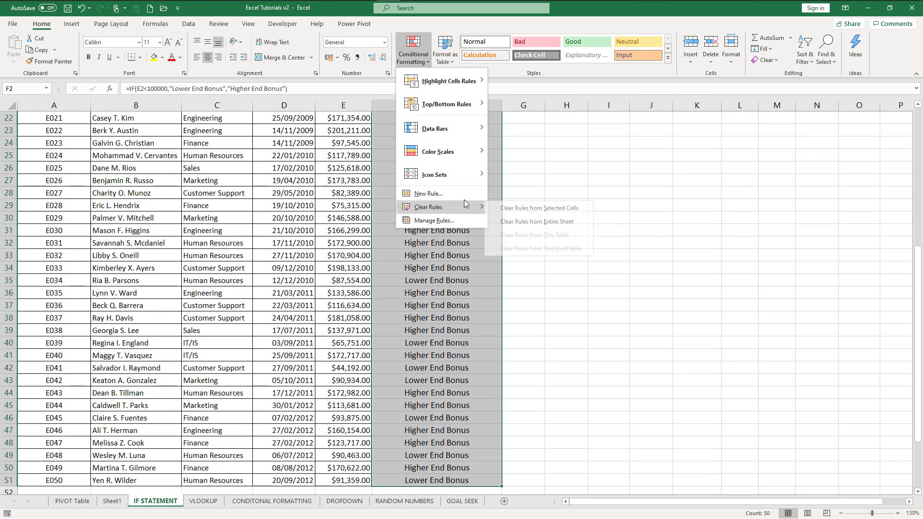
{"action": "mouse_move", "coordinate": [460, 86]}
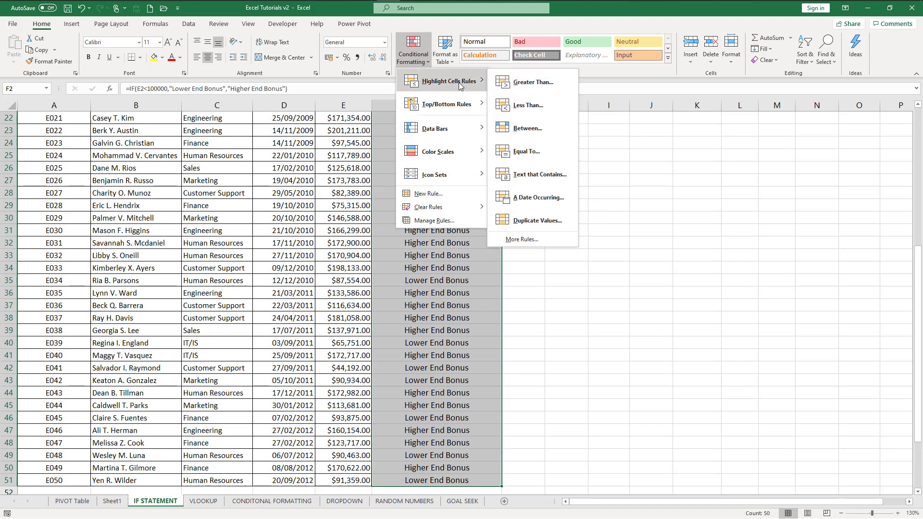
{"action": "left_click", "coordinate": [555, 173]}
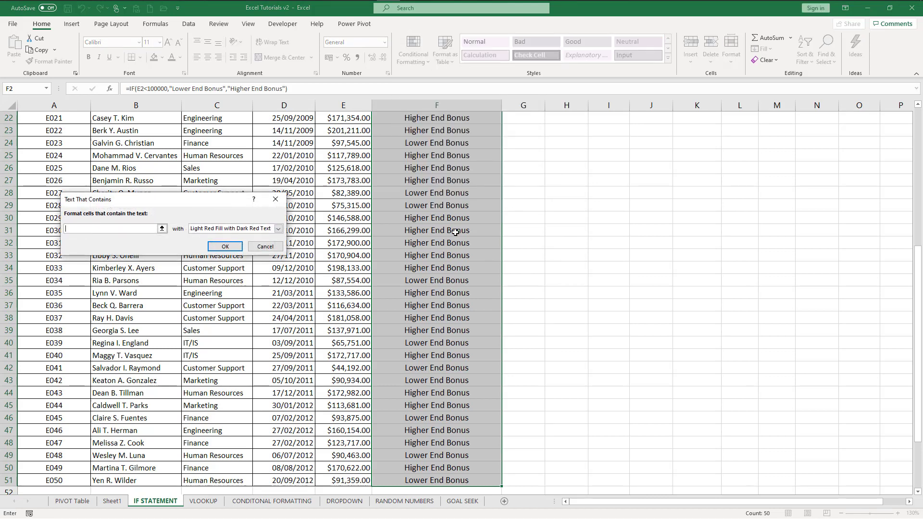
{"action": "type", "text": "Higher "}
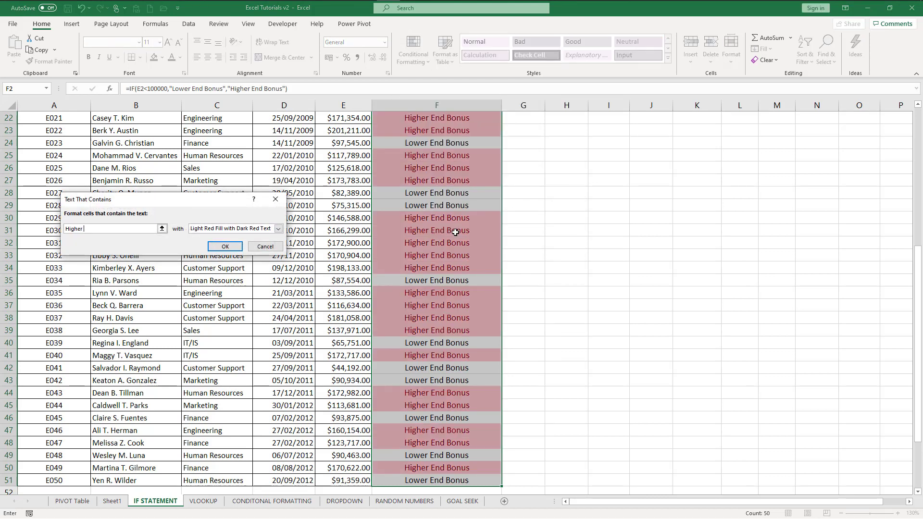
{"action": "type", "text": "End Bonus"}
{"action": "left_click", "coordinate": [242, 229]}
{"action": "left_click", "coordinate": [235, 243]}
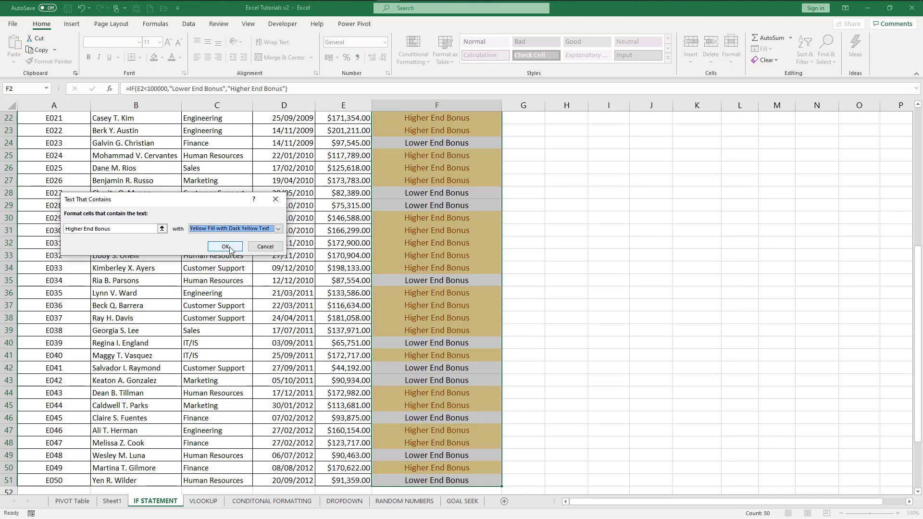
{"action": "left_click", "coordinate": [225, 246]}
{"action": "scroll", "coordinate": [428, 218], "scroll_direction": "up", "scroll_amount": 7}
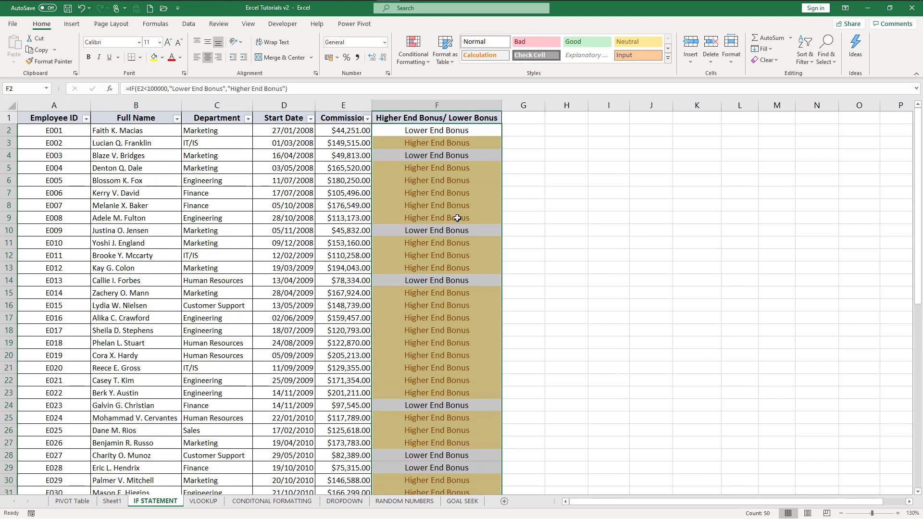
Step: Set the commission in E5 to 99,999 and check the bonus result and highlighting in F5
{"action": "left_click", "coordinate": [421, 171]}
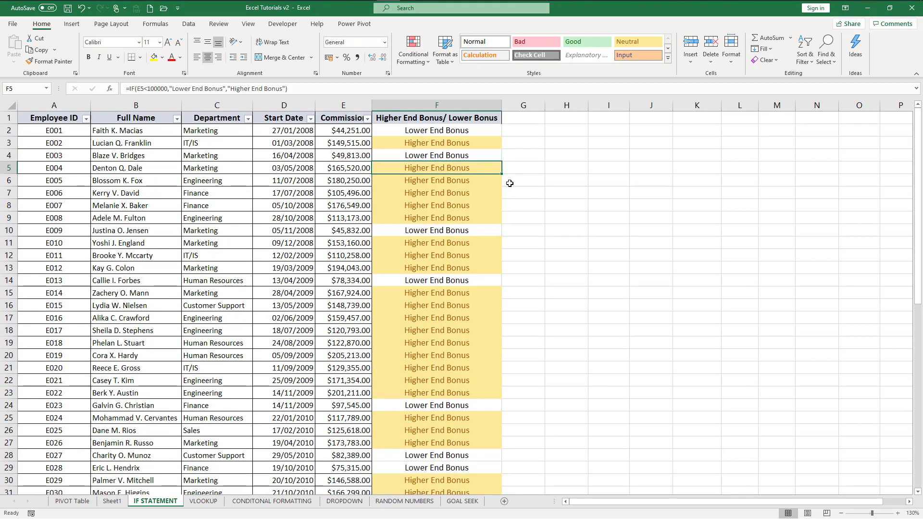
{"action": "key", "text": "Left"}
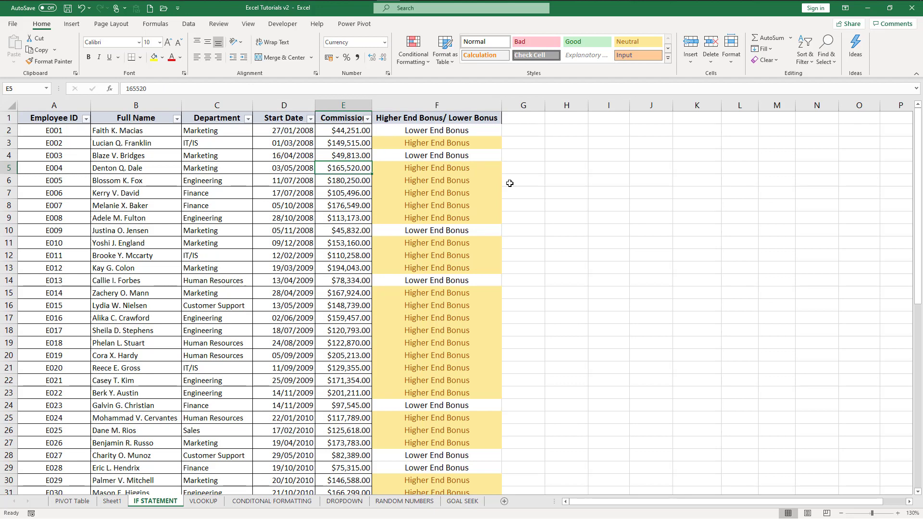
{"action": "type", "text": "99"}
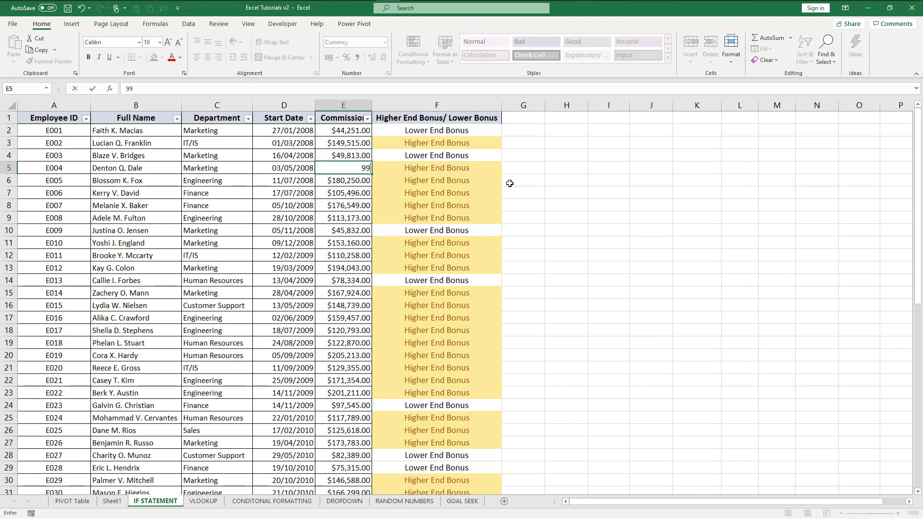
{"action": "type", "text": ",999"}
{"action": "key", "text": "Return"}
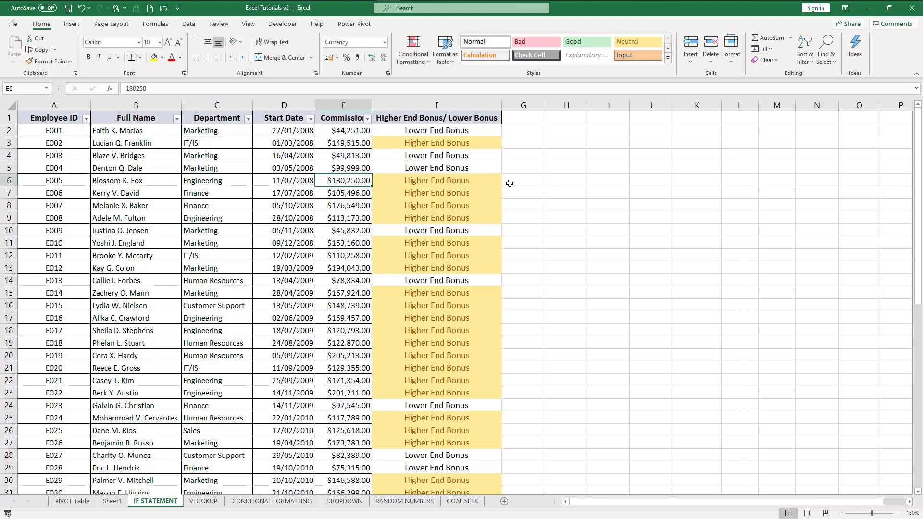
{"action": "key", "text": "Up"}
{"action": "key", "text": "Right"}
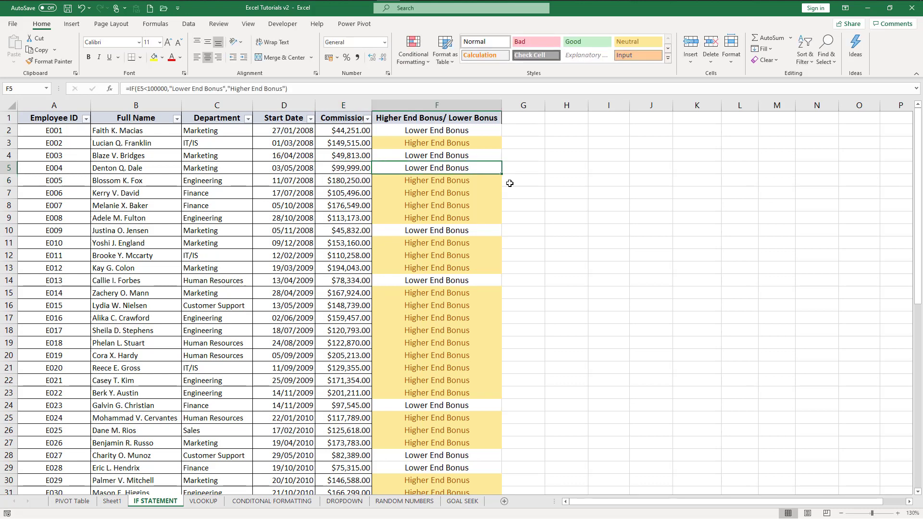
Step: Undo the commission change in E5 and the conditional formatting applied to F2:F51
{"action": "key", "text": "ctrl+z"}
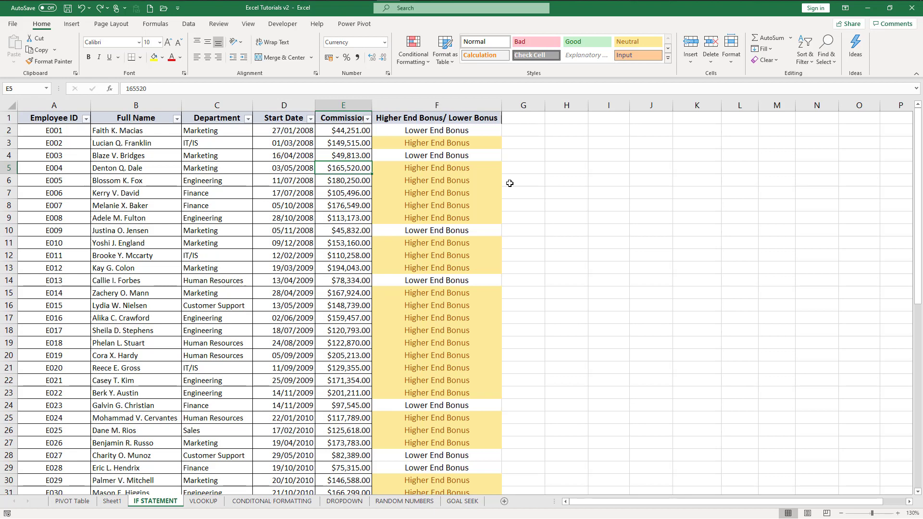
{"action": "key", "text": "ctrl+z"}
{"action": "key", "text": "ctrl+q"}
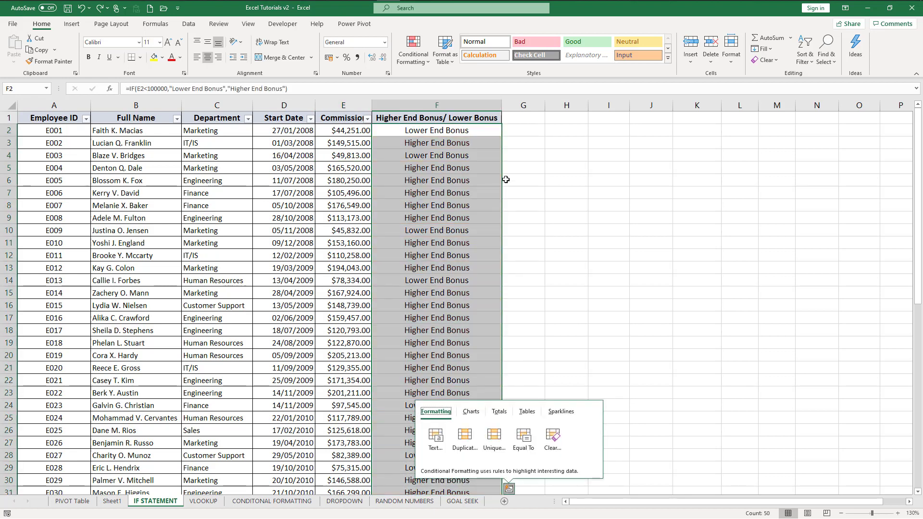
{"action": "left_click", "coordinate": [482, 168]}
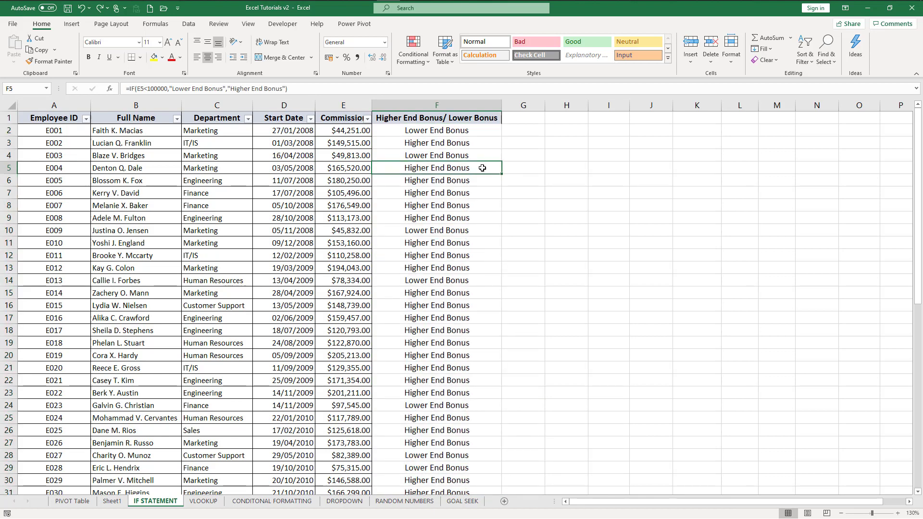
Step: Add the column header "Bonus Due" in G1
{"action": "left_click", "coordinate": [540, 118]}
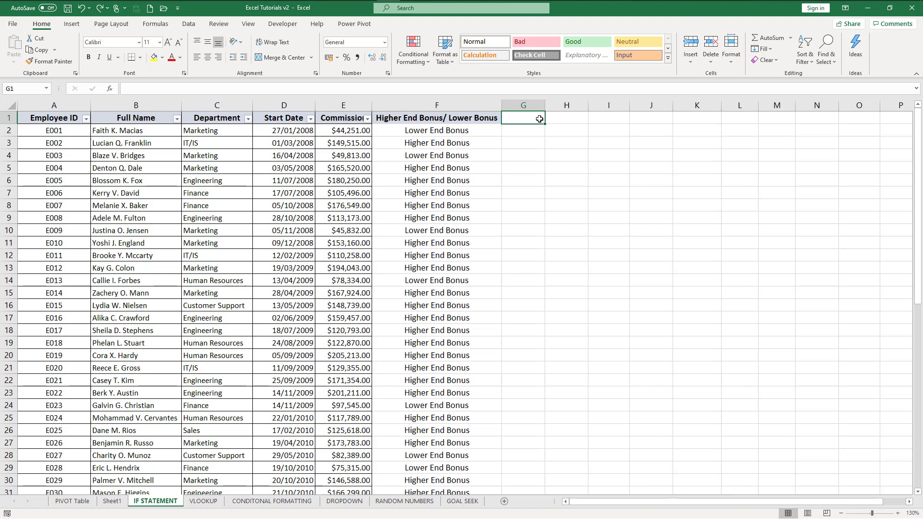
{"action": "type", "text": "Bonus Due"}
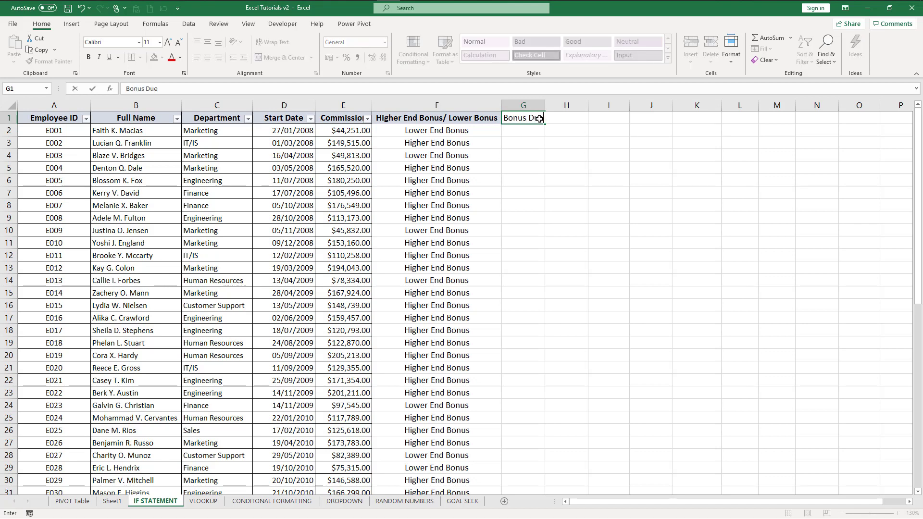
{"action": "key", "text": "Return"}
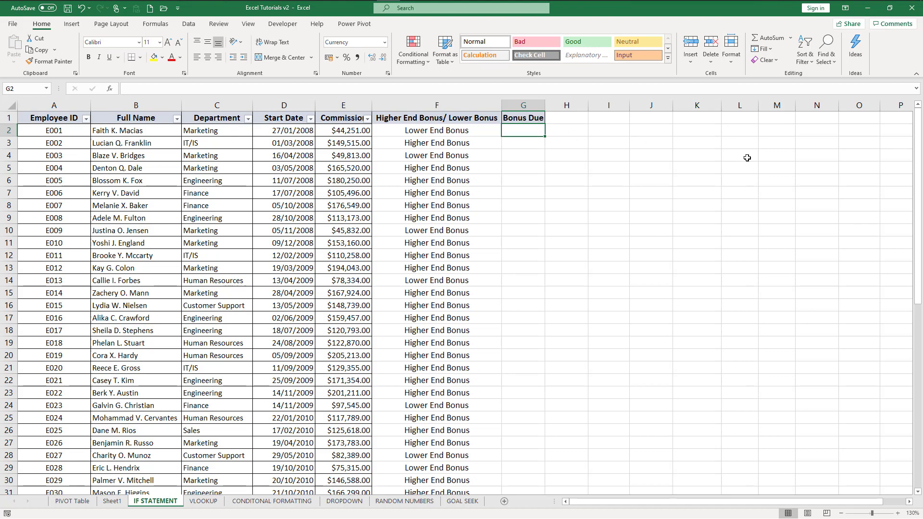
Step: Start an IF formula in G2 that tests E2<100000 and returns E2*5% if true
{"action": "type", "text": "="}
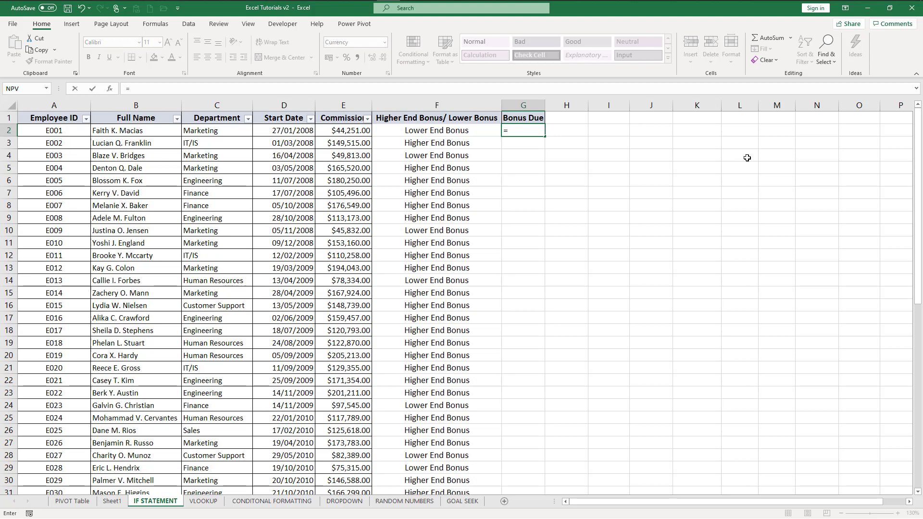
{"action": "type", "text": "if("}
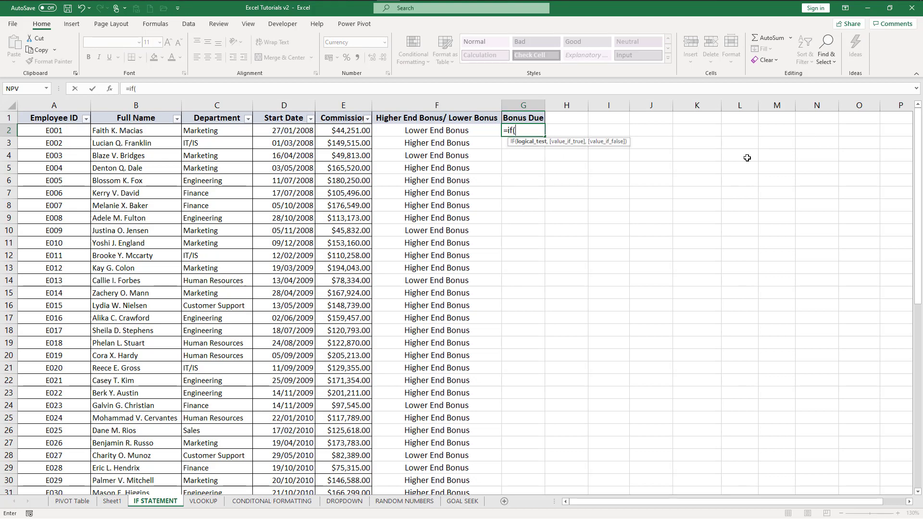
{"action": "key", "text": "Left"}
{"action": "key", "text": "Left"}
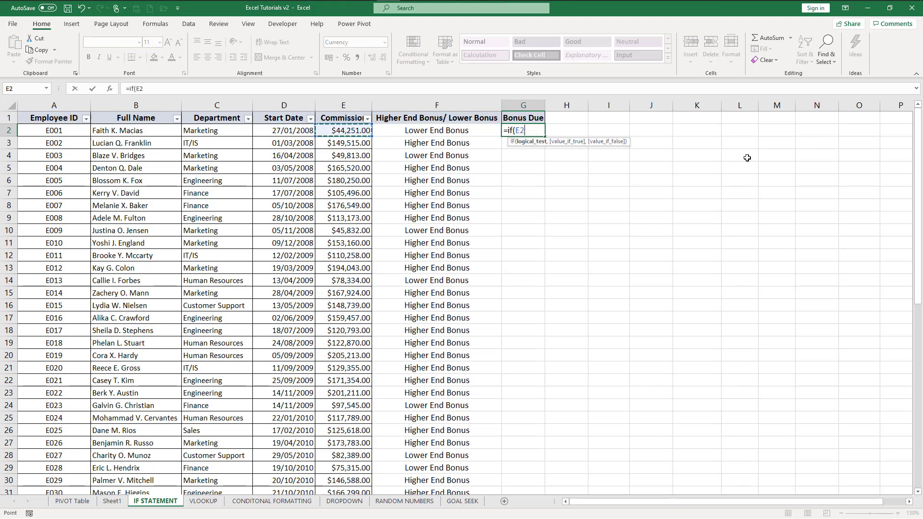
{"action": "type", "text": "<100000,"}
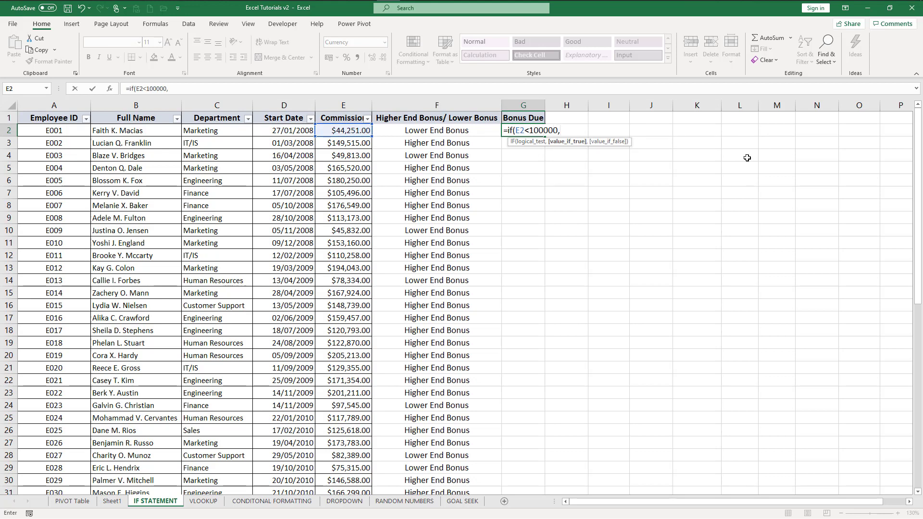
{"action": "key", "text": "Left"}
{"action": "key", "text": "Left"}
{"action": "key", "text": "Left"}
{"action": "key", "text": "Right"}
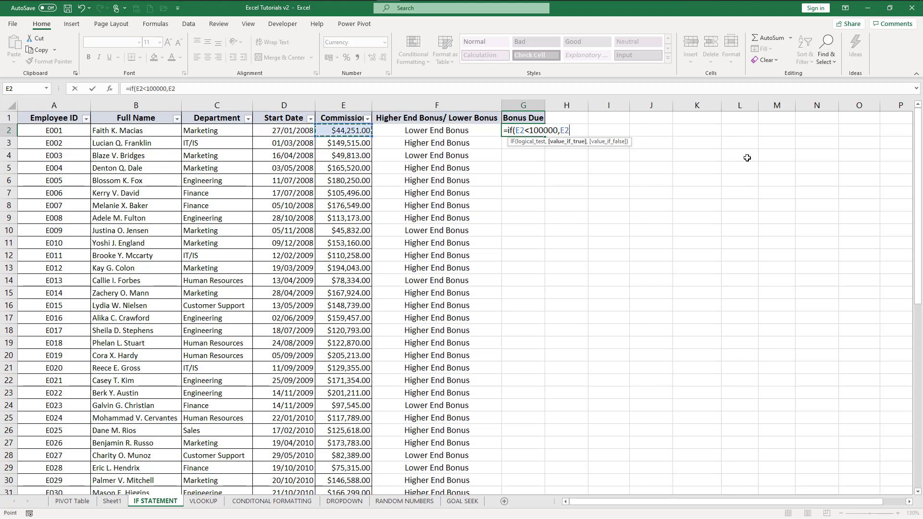
{"action": "type", "text": "*5%,"}
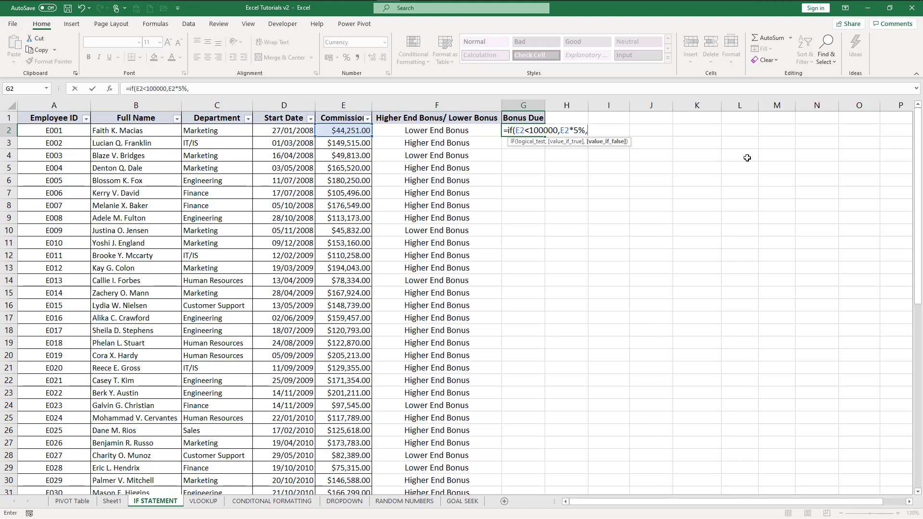
Step: Add 100000*5%+(E2-100000)*10% as the value if false in the G2 formula
{"action": "type", "text": "100000*5%+("}
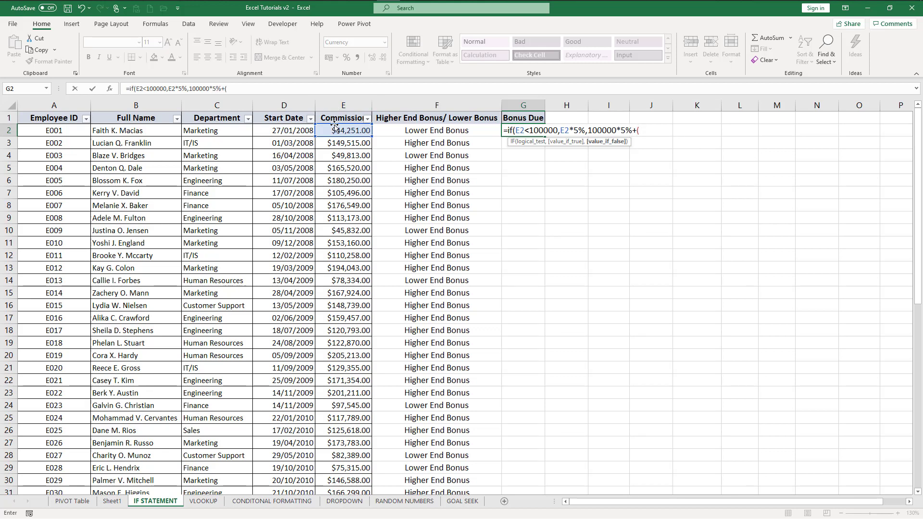
{"action": "left_click", "coordinate": [340, 130]}
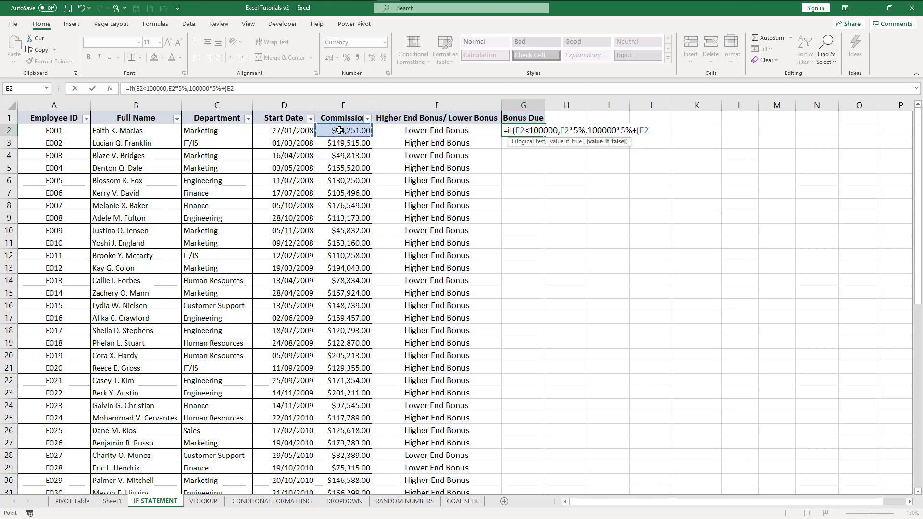
{"action": "type", "text": "-100000"}
{"action": "type", "text": ")*10"}
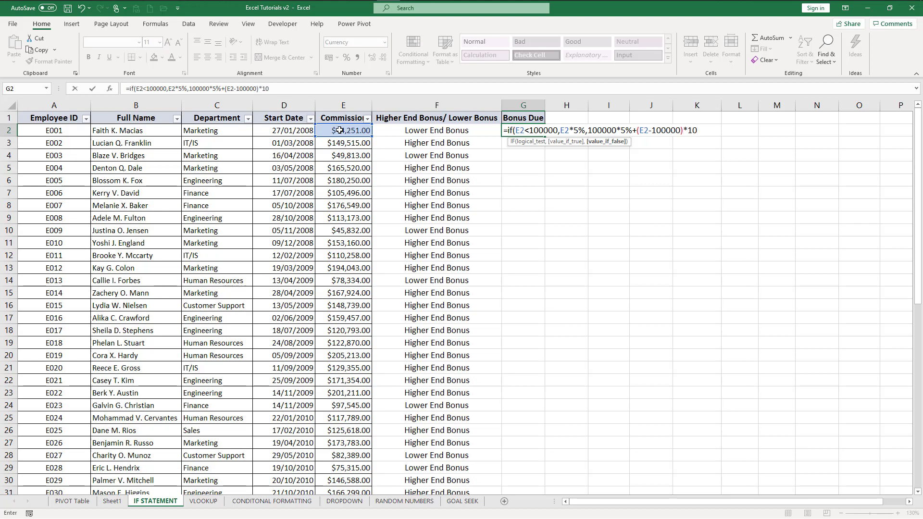
{"action": "type", "text": "%"}
Step: Enclose 100000*5% and (E2-100000)*10% in separate parentheses, then close and enter the IF formula in G2
{"action": "left_click", "coordinate": [587, 132]}
{"action": "type", "text": "("}
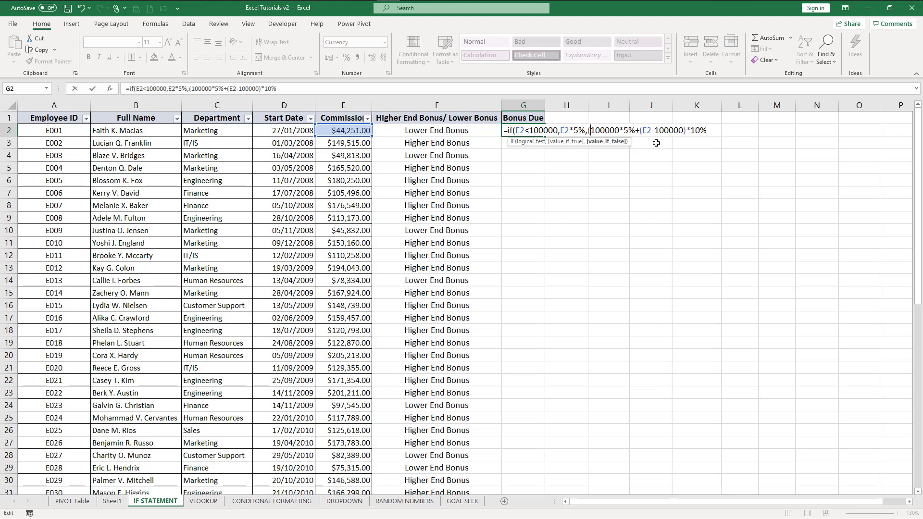
{"action": "key", "text": "Right"}
{"action": "key", "text": "Right"}
{"action": "key", "text": "Right"}
{"action": "key", "text": "Right"}
{"action": "type", "text": ")"}
{"action": "key", "text": "Right"}
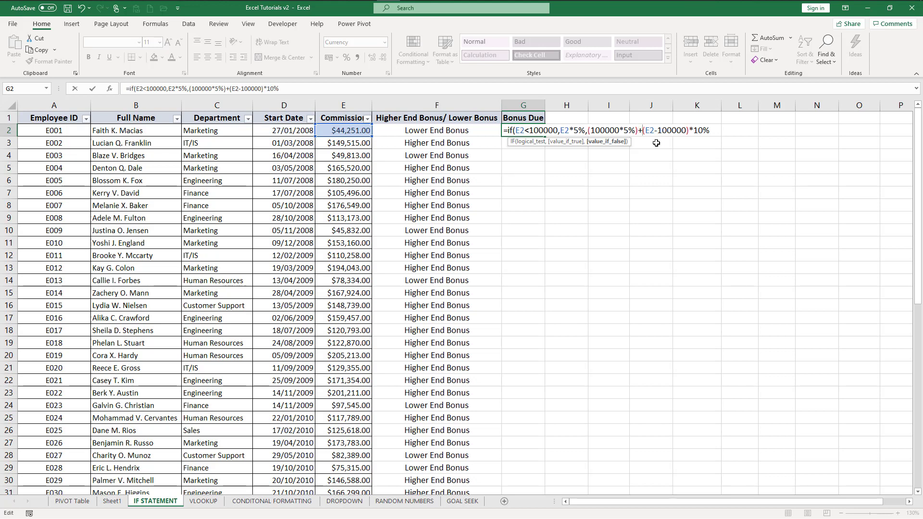
{"action": "type", "text": "("}
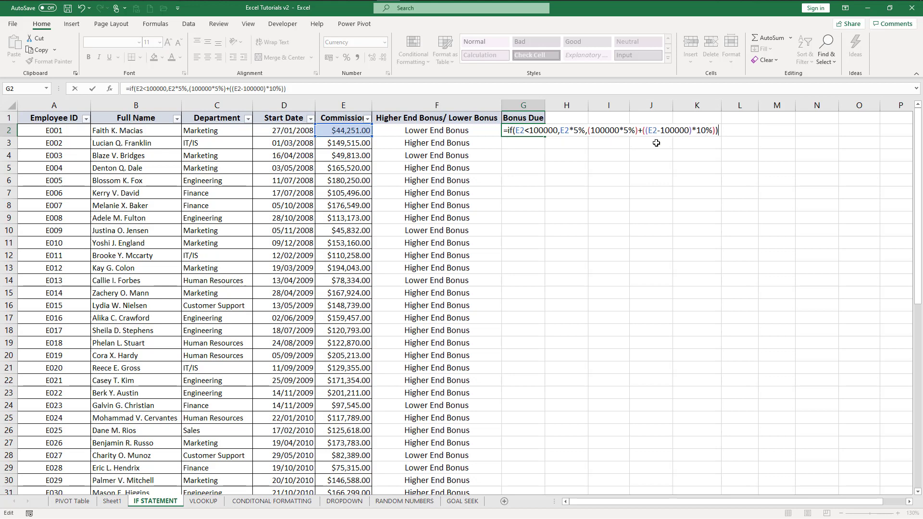
{"action": "key", "text": "Return"}
Step: Copy the Bonus Due formula from G2 down into G3
{"action": "key", "text": "Up"}
{"action": "key", "text": "shift+Down"}
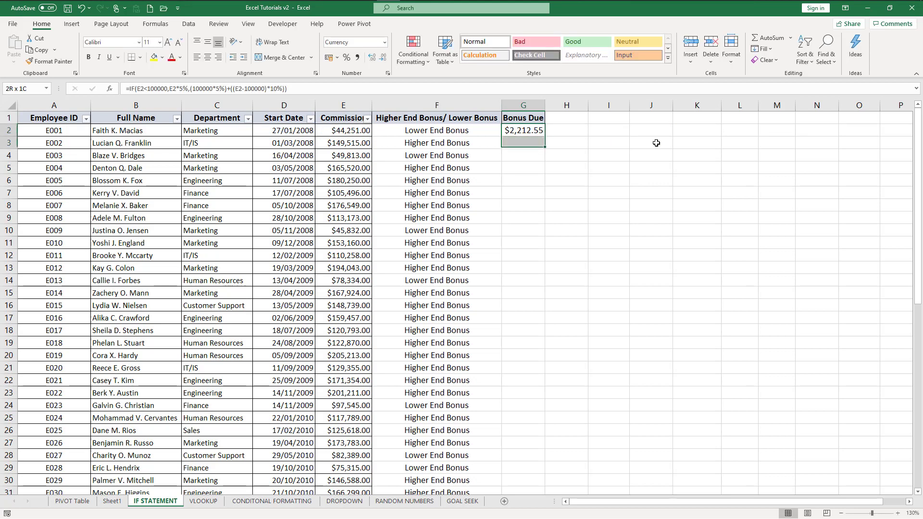
{"action": "key", "text": "ctrl+d"}
{"action": "key", "text": "Up"}
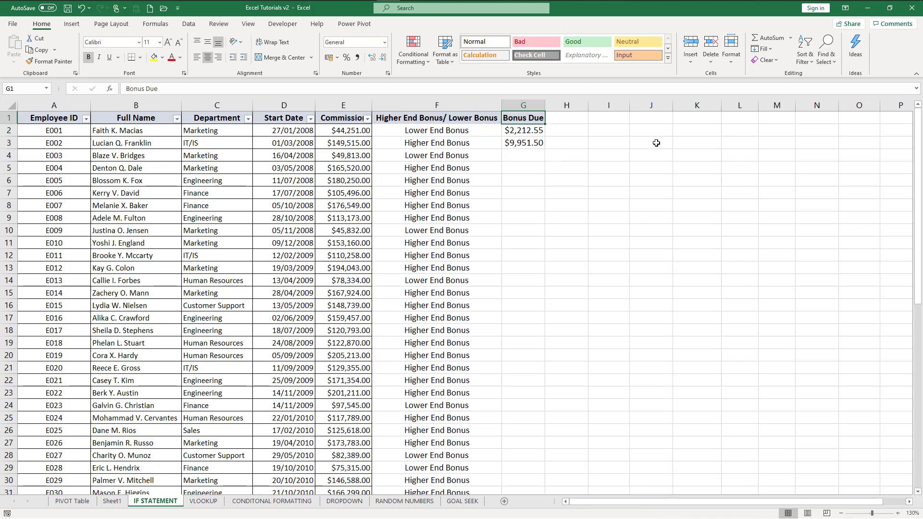
{"action": "key", "text": "Down"}
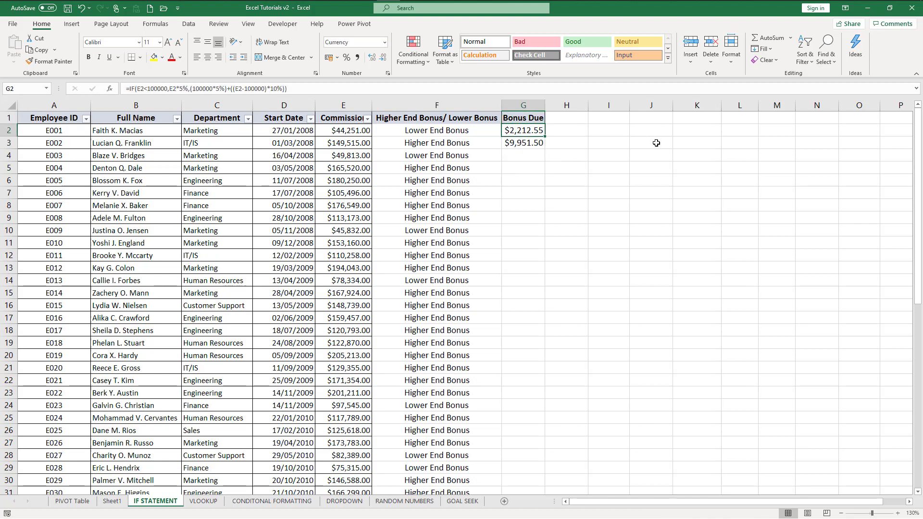
Step: Examine the Bonus Due formula in G2 and its cell references, leaving it unchanged
{"action": "left_click", "coordinate": [529, 89]}
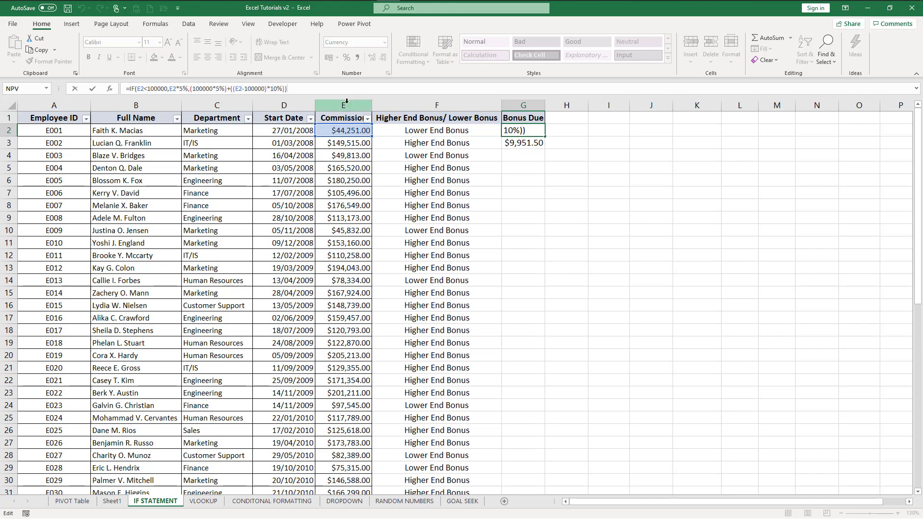
{"action": "key", "text": "Return"}
{"action": "key", "text": "Up"}
{"action": "key", "text": "Left"}
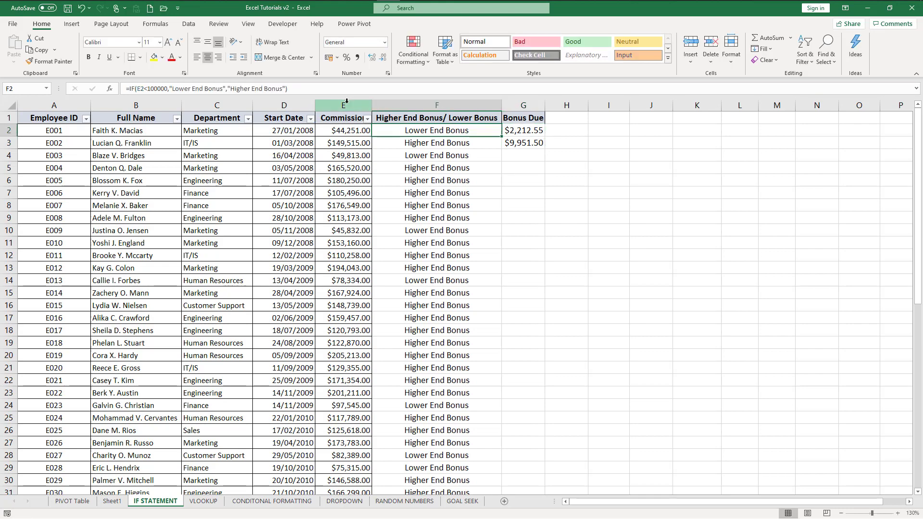
Step: Fill the Bonus Due formula from G3 down to G51 and autofit the width of column G
{"action": "key", "text": "ctrl+Down"}
{"action": "key", "text": "ctrl+Down"}
{"action": "key", "text": "ctrl+Up"}
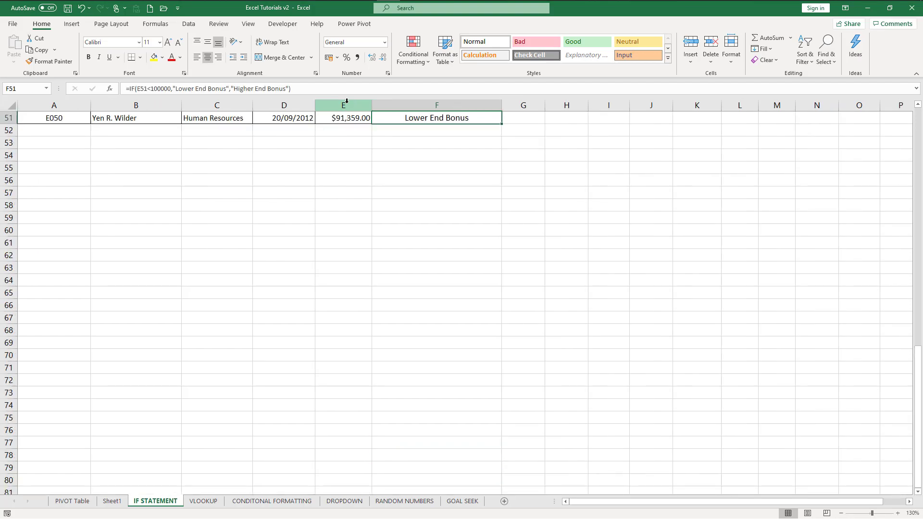
{"action": "key", "text": "Right"}
{"action": "key", "text": "ctrl+shift+Up"}
{"action": "key", "text": "ctrl+d"}
{"action": "key", "text": "ctrl+Up"}
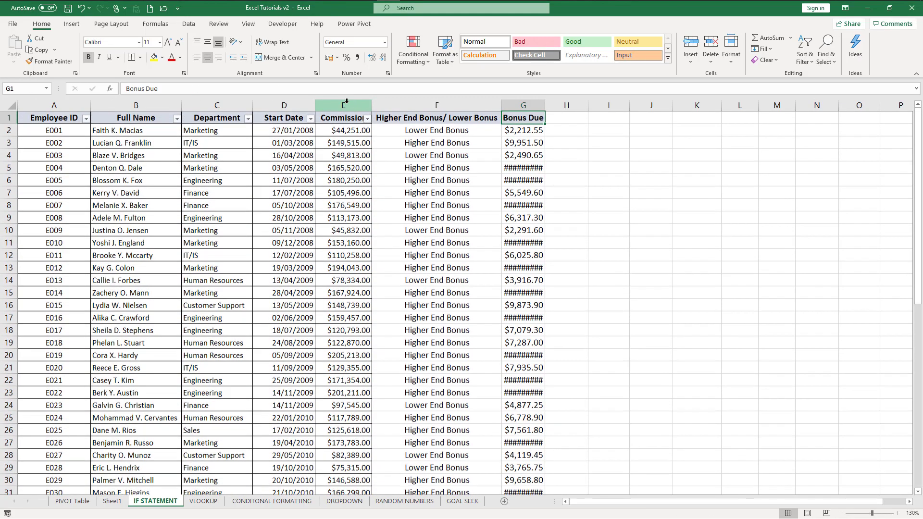
{"action": "double_click", "coordinate": [545, 105]}
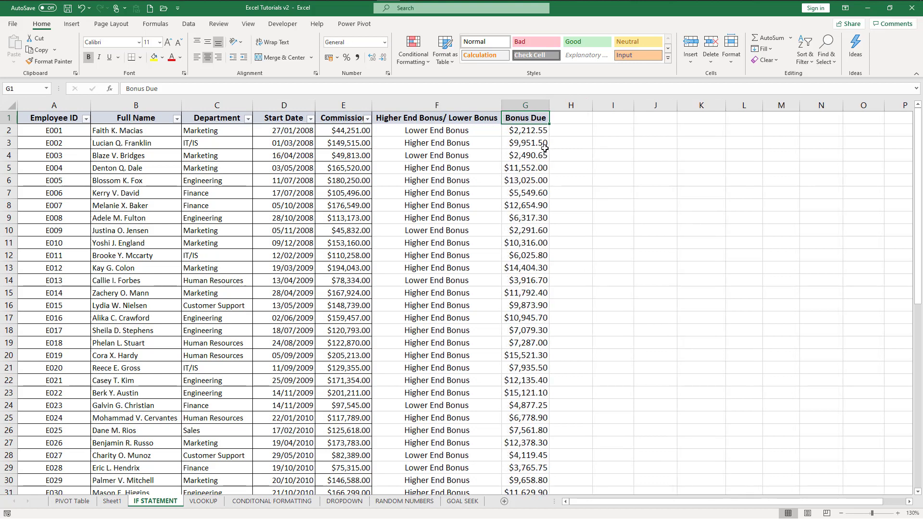
Step: Enter the check formula =E2*5% in I2 and autofit the width of column I
{"action": "left_click", "coordinate": [614, 128]}
{"action": "type", "text": "="}
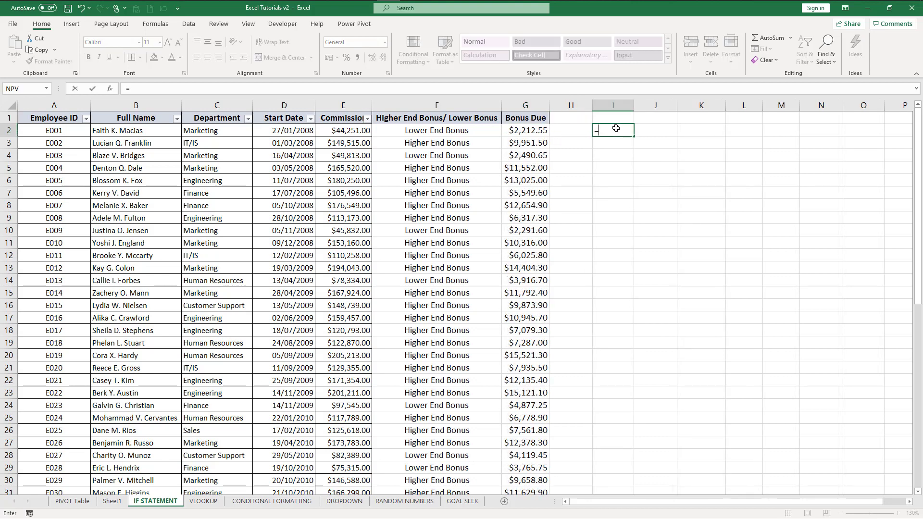
{"action": "left_click", "coordinate": [357, 131]}
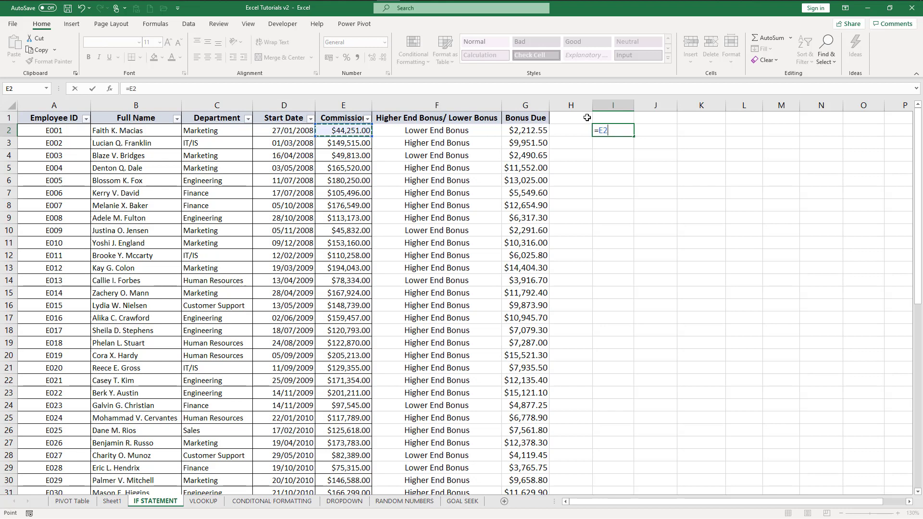
{"action": "type", "text": "*5%"}
{"action": "key", "text": "Return"}
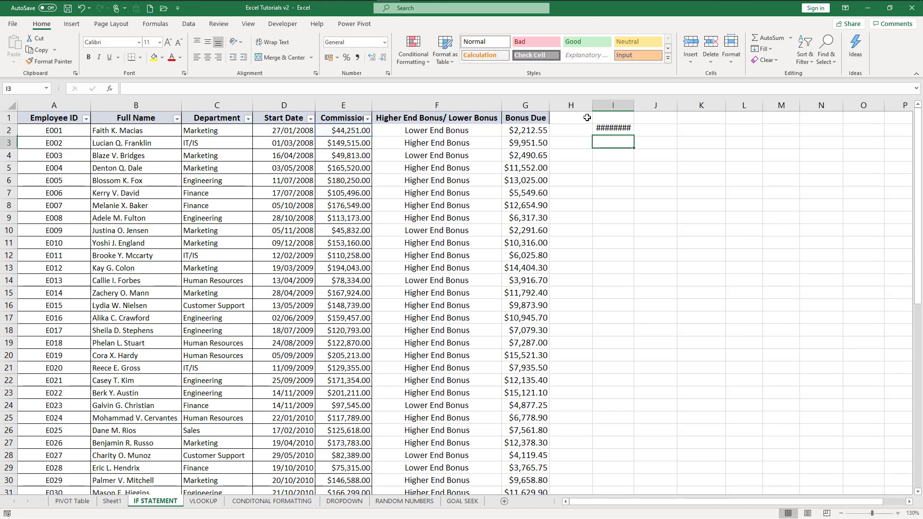
{"action": "key", "text": "Up"}
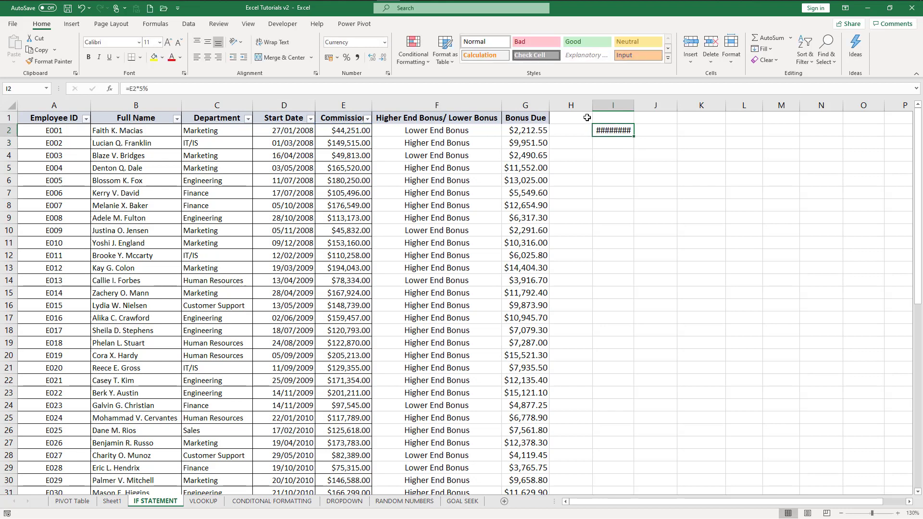
{"action": "double_click", "coordinate": [634, 104]}
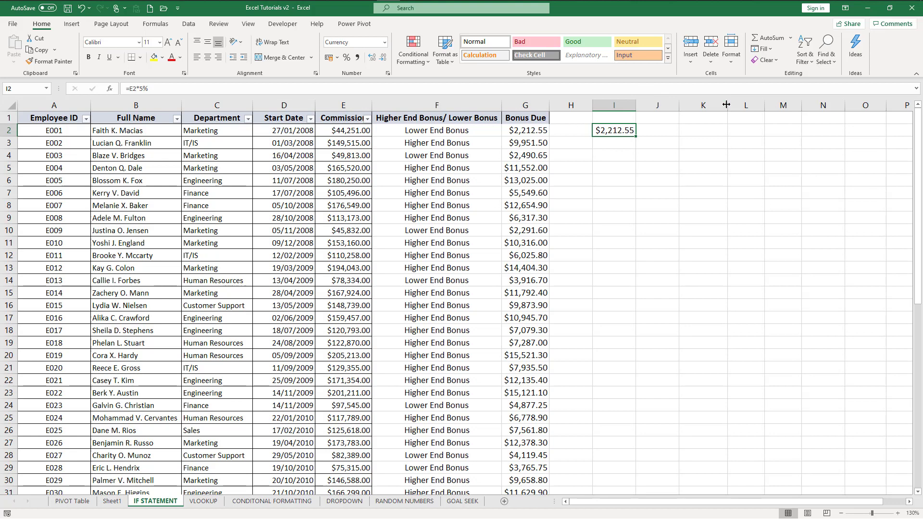
Step: Enter =100000*5% in I3 as the first part of the higher-bonus check
{"action": "key", "text": "Down"}
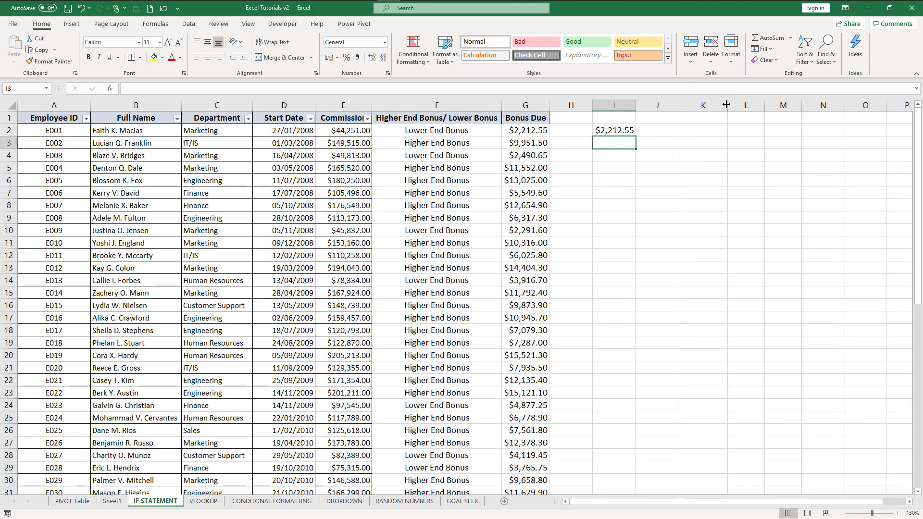
{"action": "type", "text": "=10"}
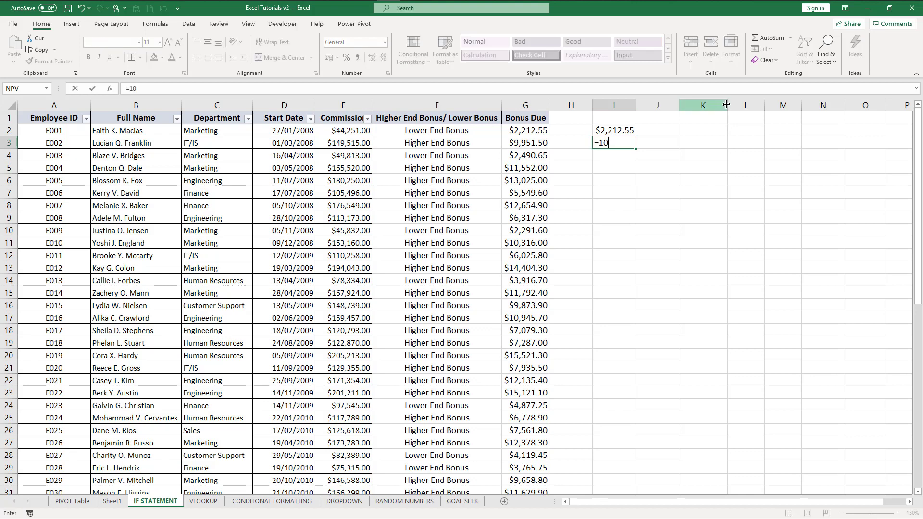
{"action": "type", "text": "0000*5%"}
{"action": "key", "text": "Return"}
{"action": "key", "text": "Up"}
{"action": "key", "text": "Right"}
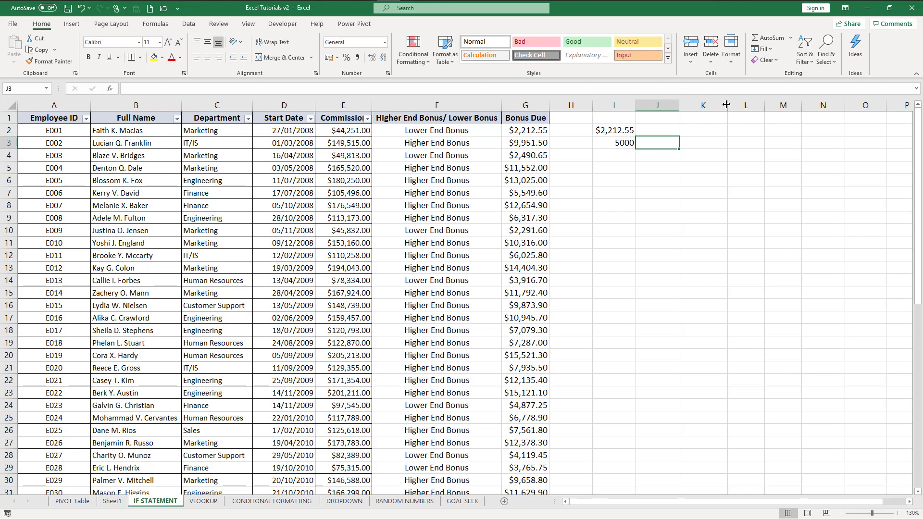
{"action": "type", "text": "="}
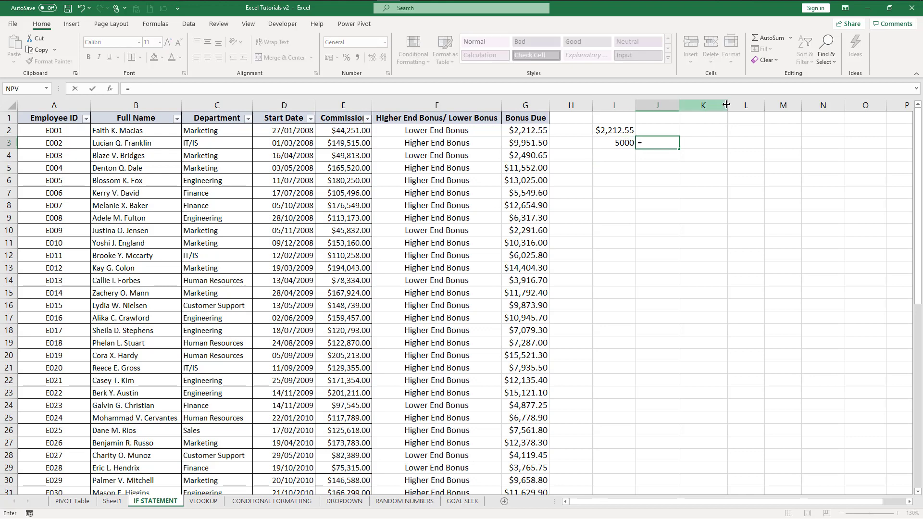
{"action": "left_click", "coordinate": [354, 142]}
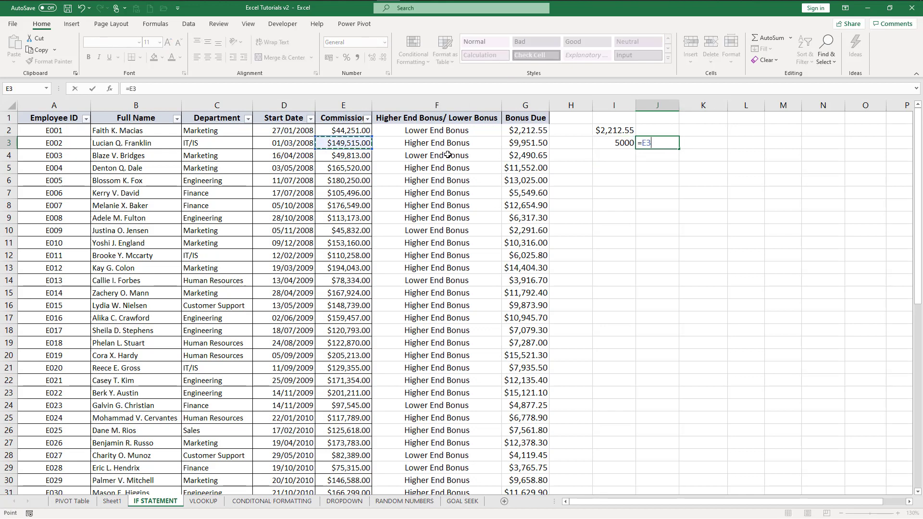
{"action": "key", "text": "Escape"}
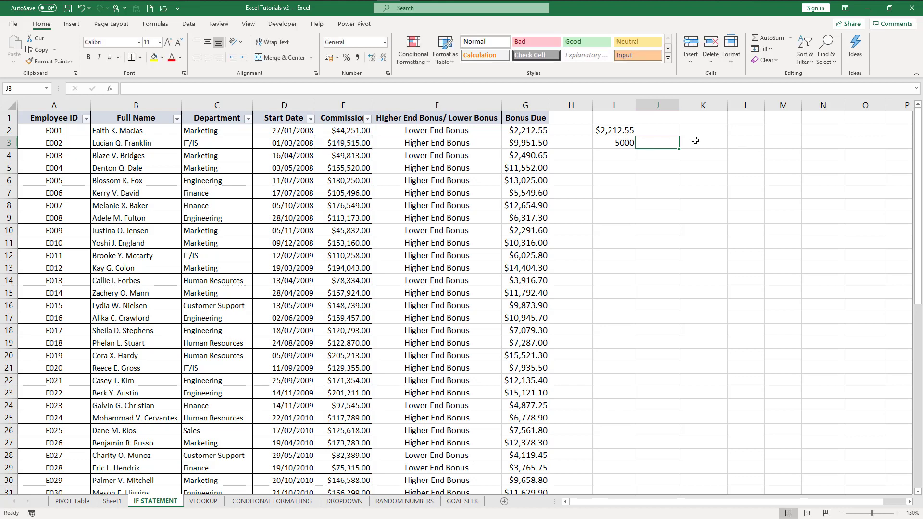
Step: Enter =E3-100000 in J3 to calculate the commission above the threshold
{"action": "double_click", "coordinate": [657, 140]}
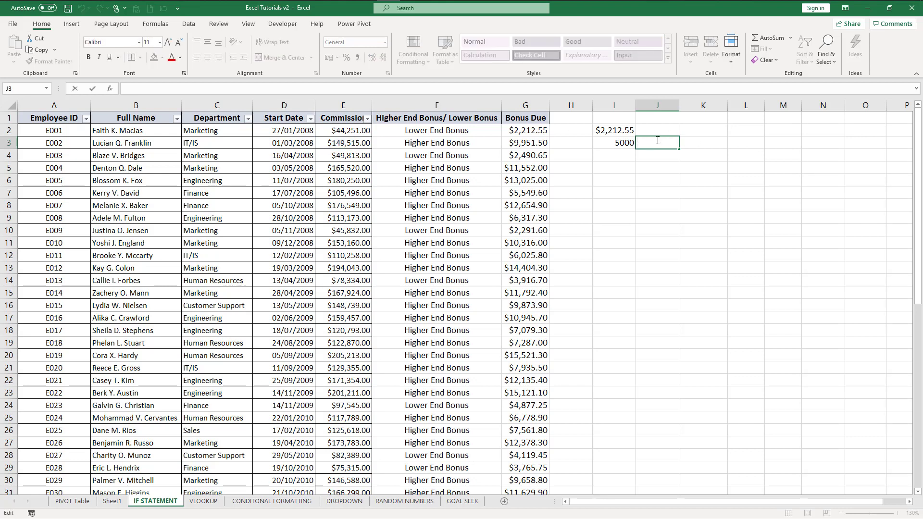
{"action": "type", "text": "="}
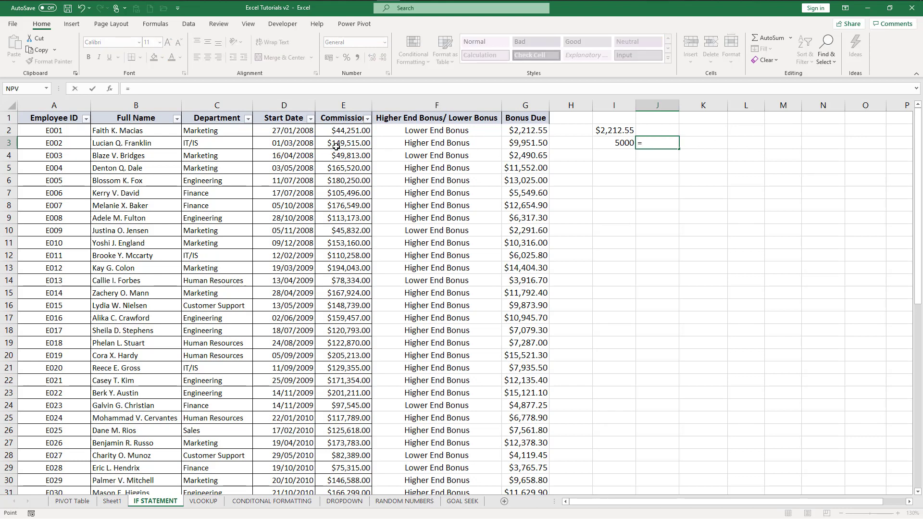
{"action": "left_click", "coordinate": [336, 144]}
{"action": "type", "text": "-10000"}
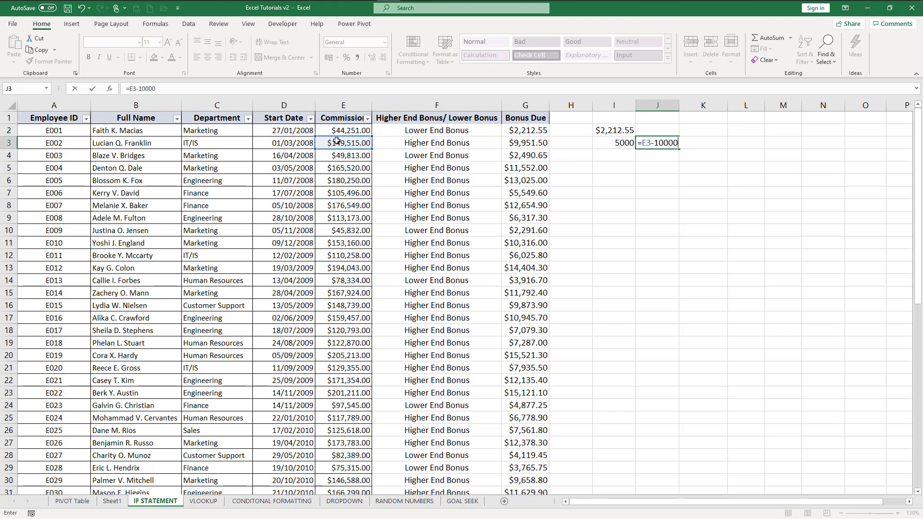
{"action": "type", "text": "0"}
{"action": "key", "text": "Return"}
{"action": "key", "text": "Return"}
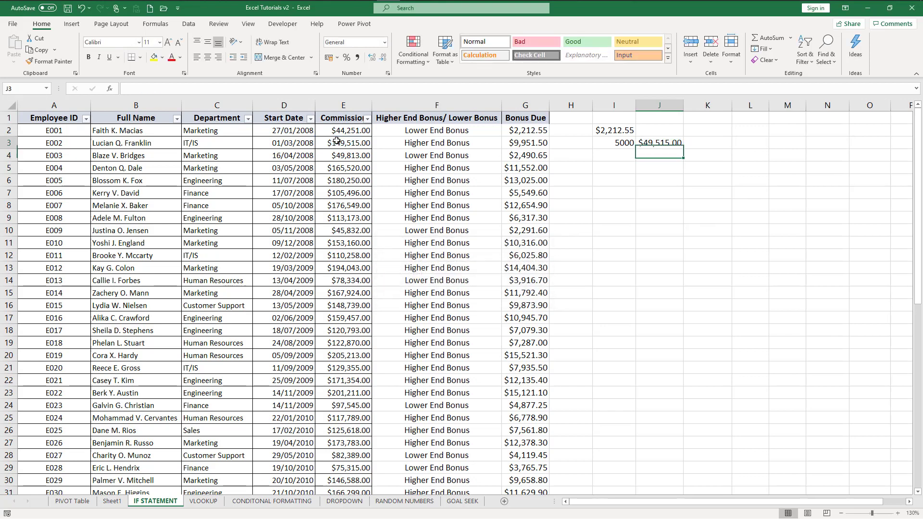
Step: Multiply the excess commission in J3 by 10% in K3
{"action": "key", "text": "Up"}
{"action": "key", "text": "Right"}
{"action": "type", "text": "="}
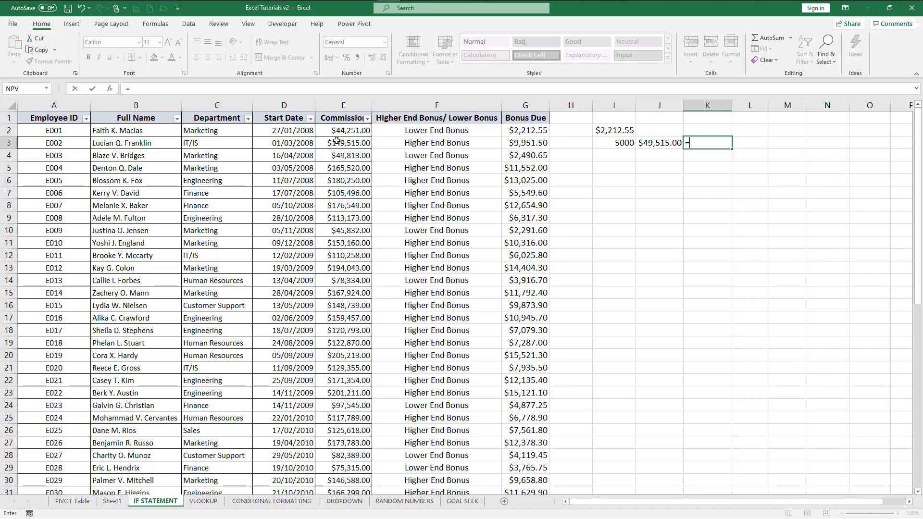
{"action": "key", "text": "Left"}
{"action": "type", "text": "*10"}
{"action": "key", "text": "Return"}
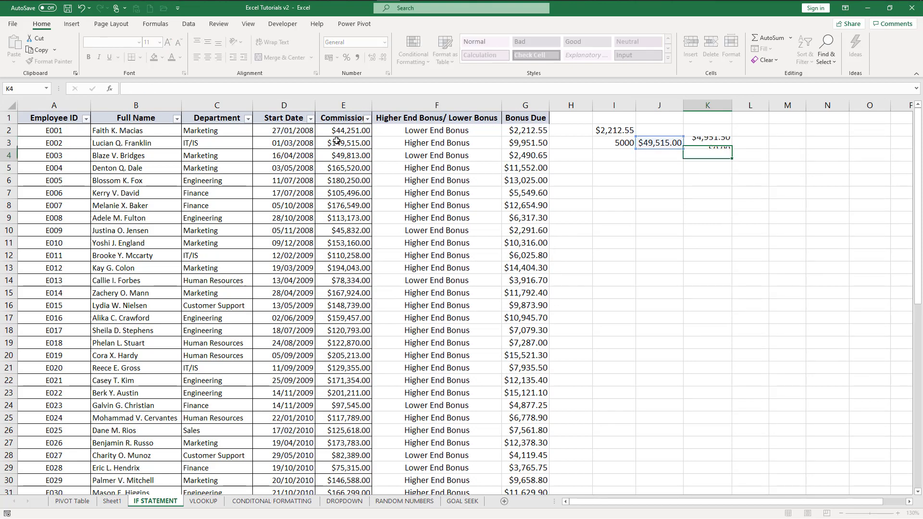
{"action": "key", "text": "Up"}
{"action": "key", "text": "Down"}
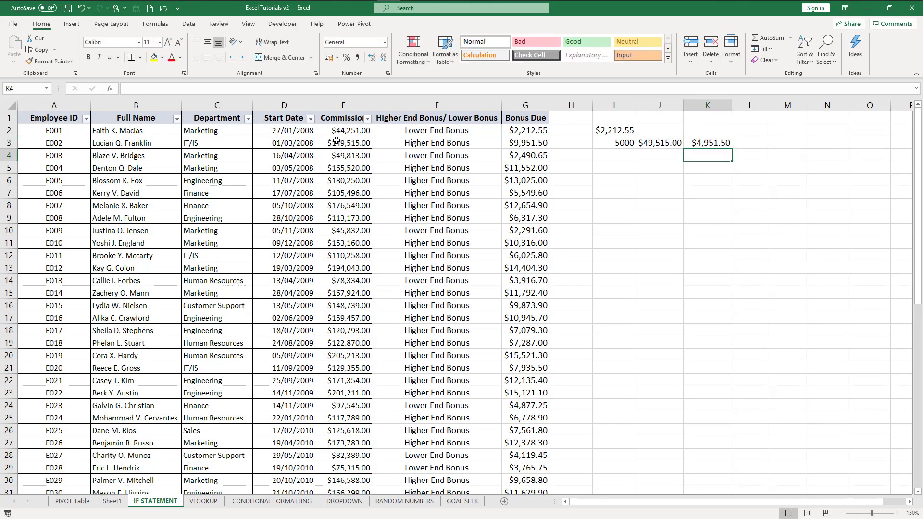
Step: Add the two bonus parts with =K3+I3 in K4 and select that cell to check it
{"action": "type", "text": "="}
{"action": "key", "text": "Up"}
{"action": "type", "text": "+"}
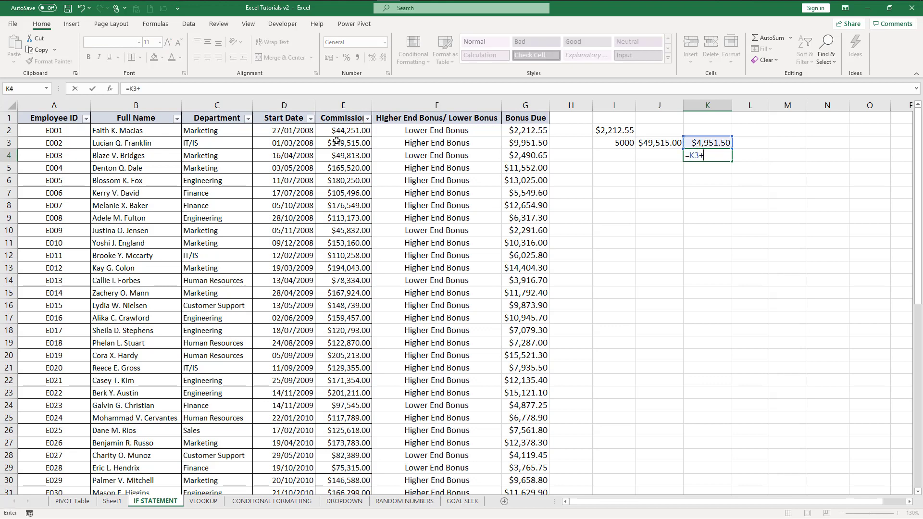
{"action": "left_click", "coordinate": [618, 144]}
{"action": "key", "text": "Return"}
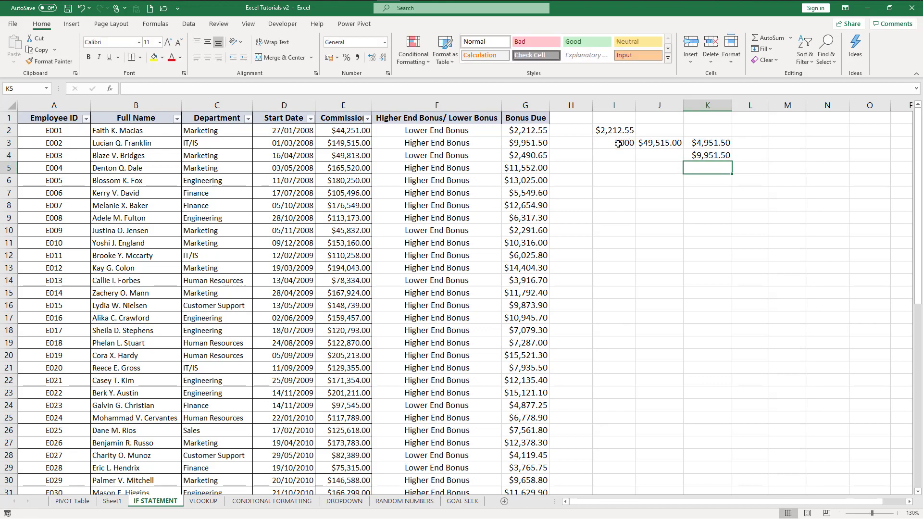
{"action": "left_click", "coordinate": [723, 157]}
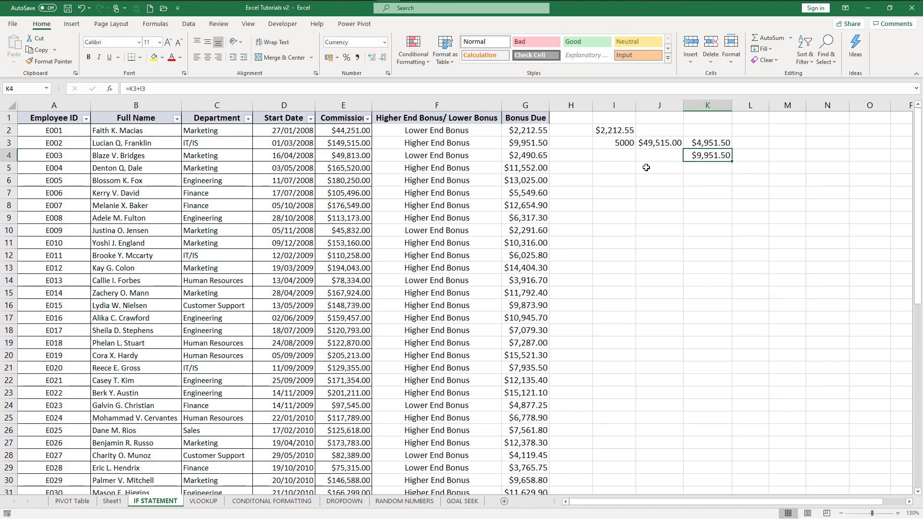
Step: Examine the commissions, bonus categories and Bonus Due formulas down to the last employee row against the manual check calculations
{"action": "left_click", "coordinate": [534, 145]}
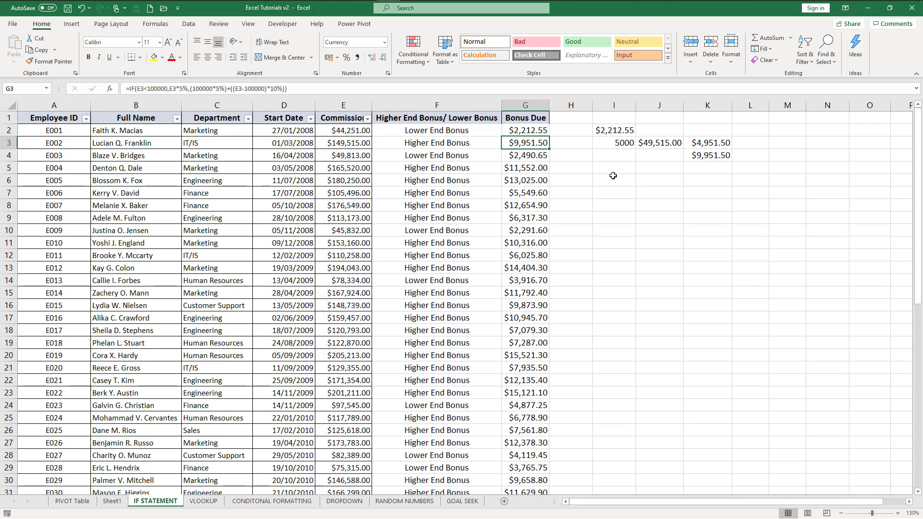
{"action": "left_click", "coordinate": [324, 218]}
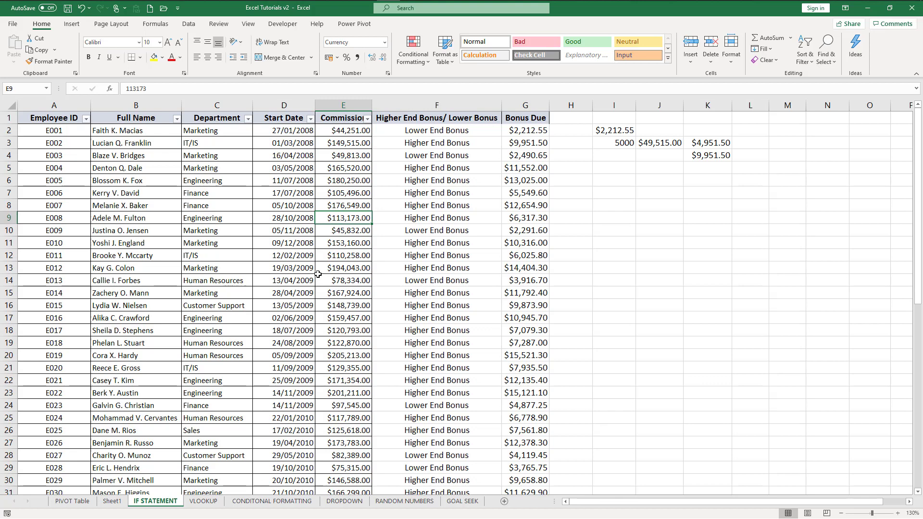
{"action": "left_click", "coordinate": [382, 205]}
{"action": "left_click", "coordinate": [524, 180]}
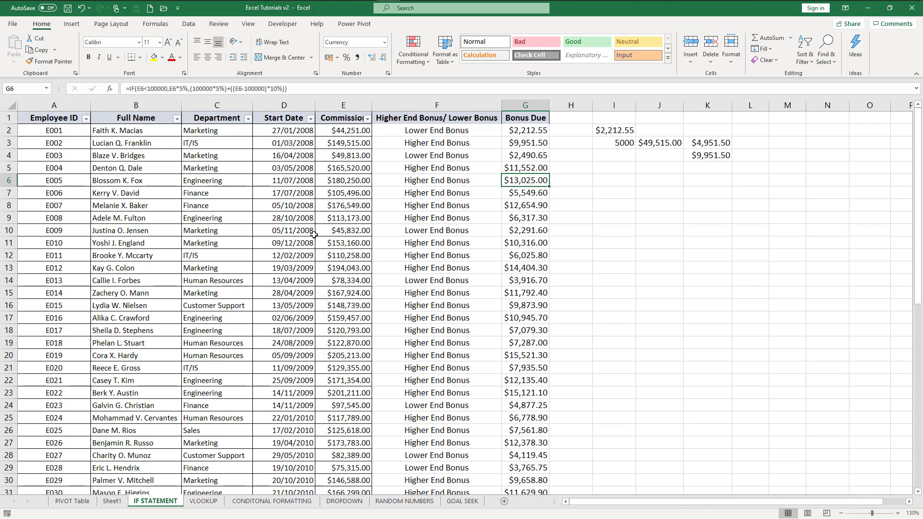
{"action": "left_click", "coordinate": [367, 119]}
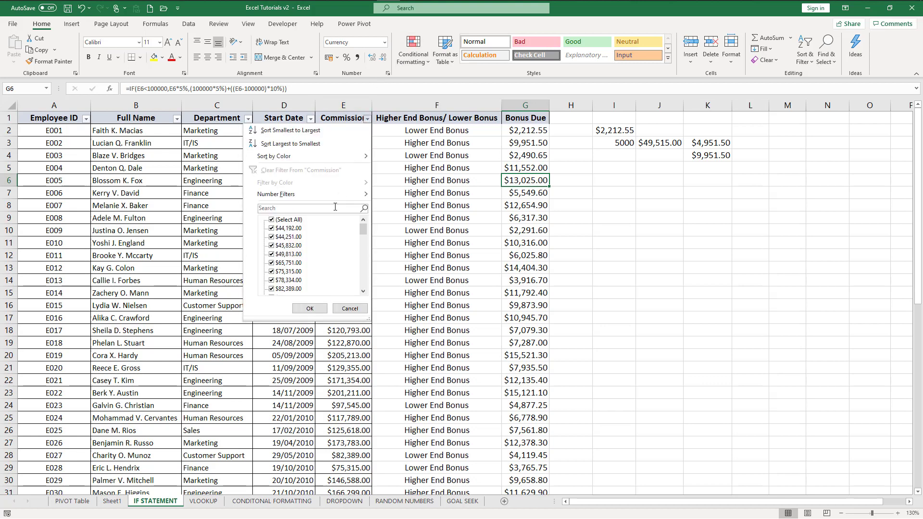
{"action": "left_click", "coordinate": [439, 190]}
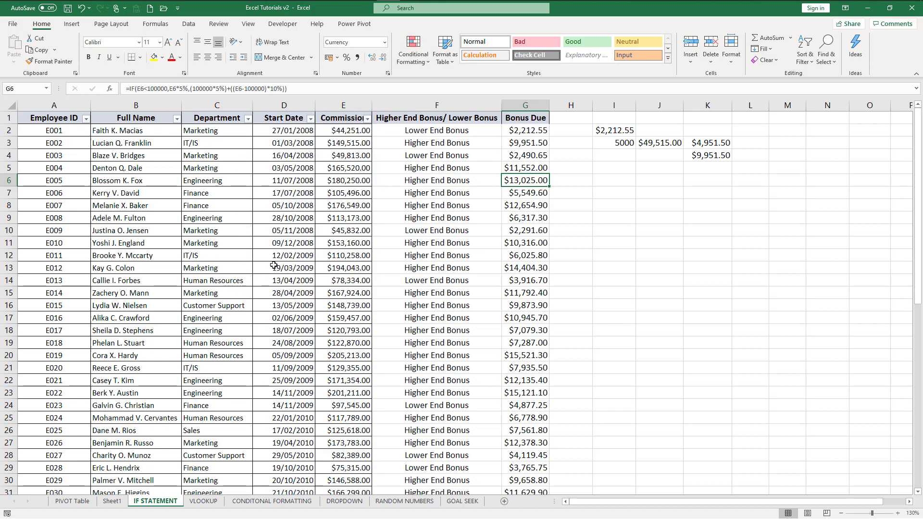
{"action": "left_click", "coordinate": [339, 254]}
{"action": "key", "text": "ctrl+Down"}
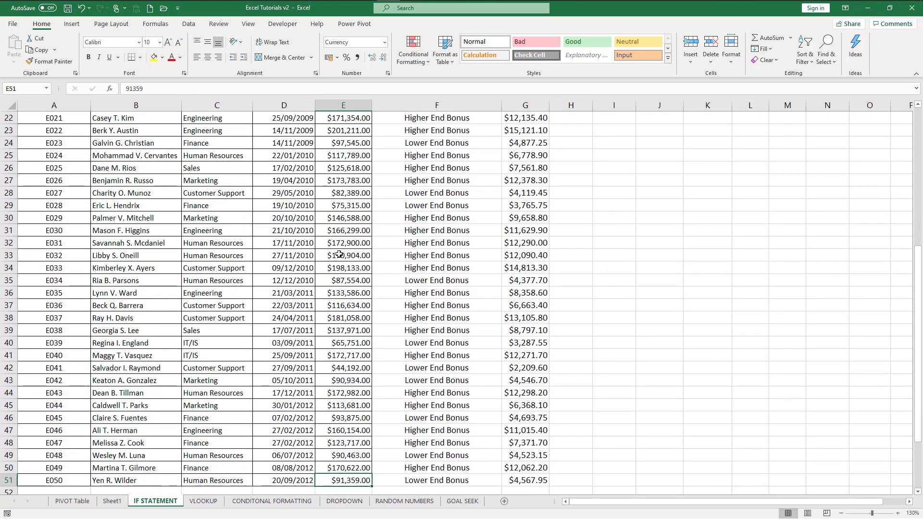
{"action": "left_click", "coordinate": [331, 341]}
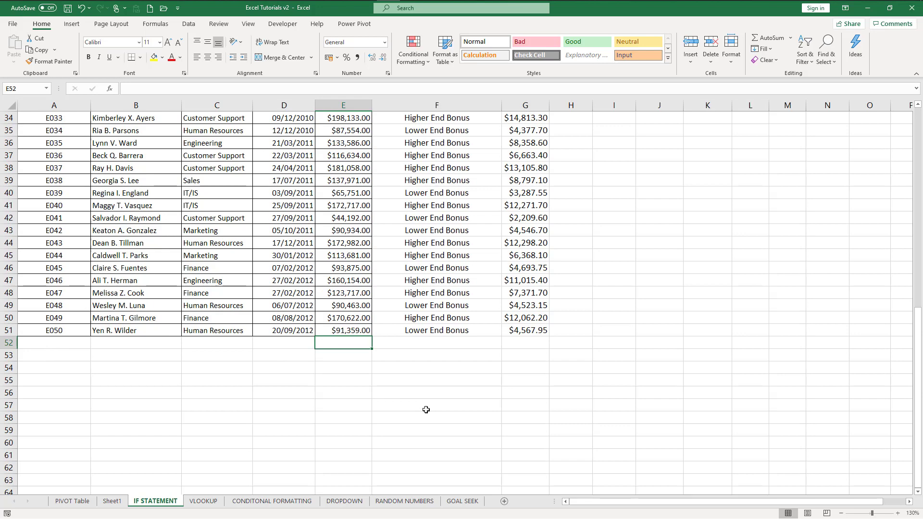
{"action": "left_click", "coordinate": [353, 313]}
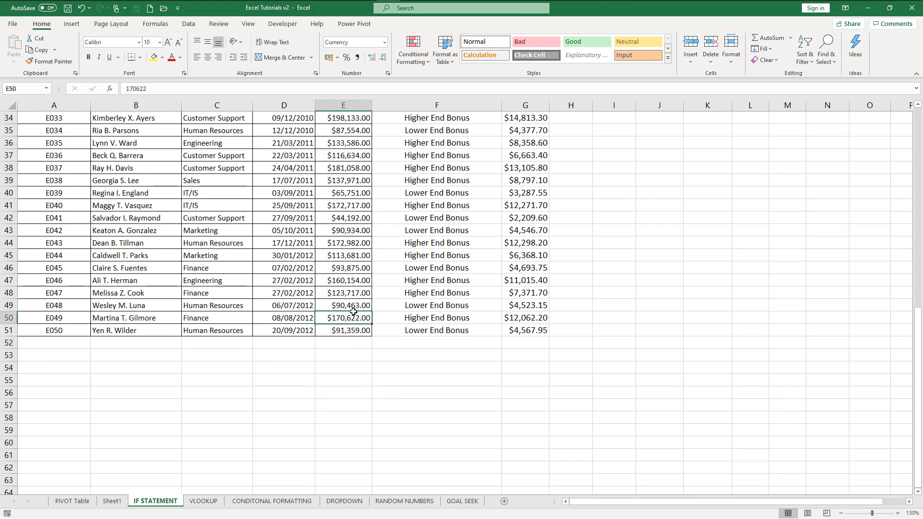
{"action": "key", "text": "ctrl+Up"}
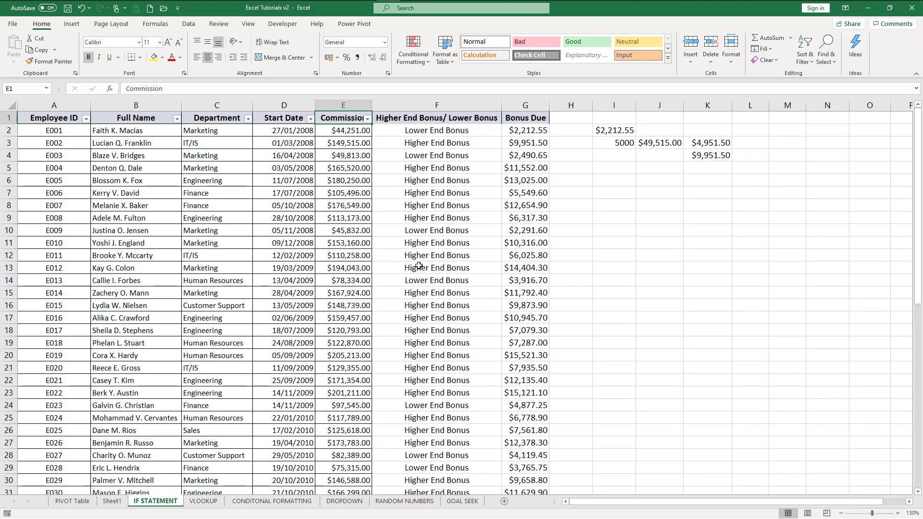
{"action": "left_click", "coordinate": [451, 141]}
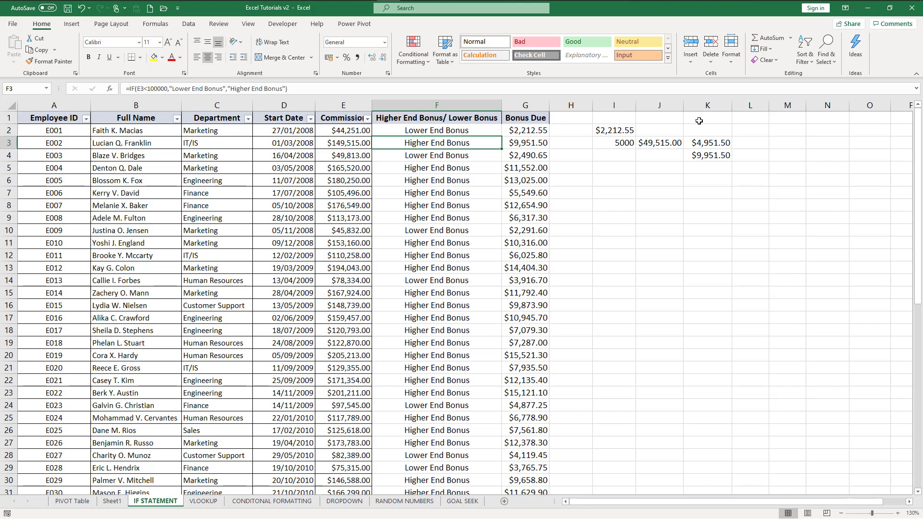
{"action": "left_click", "coordinate": [618, 128]}
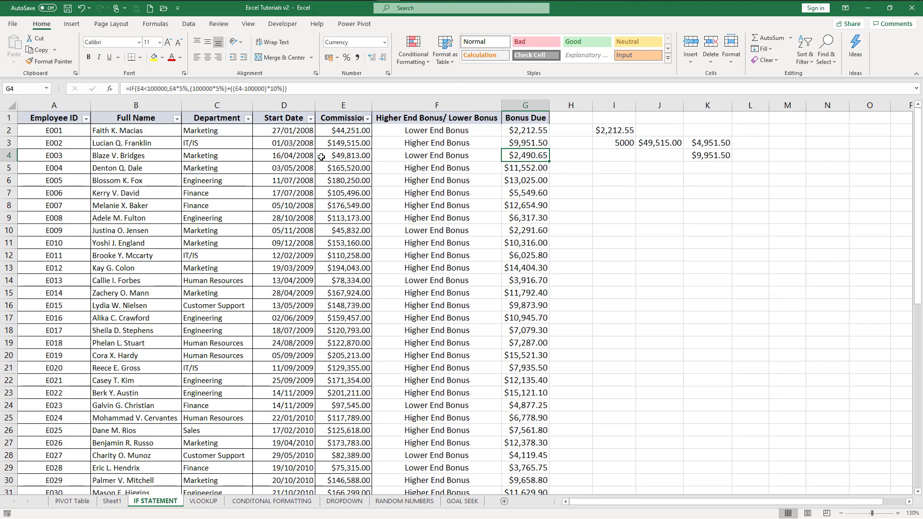
Step: Test the row 4 formulas with a commission of 250000 in E4, check the category and bonus, and undo the entry
{"action": "left_click", "coordinate": [339, 157]}
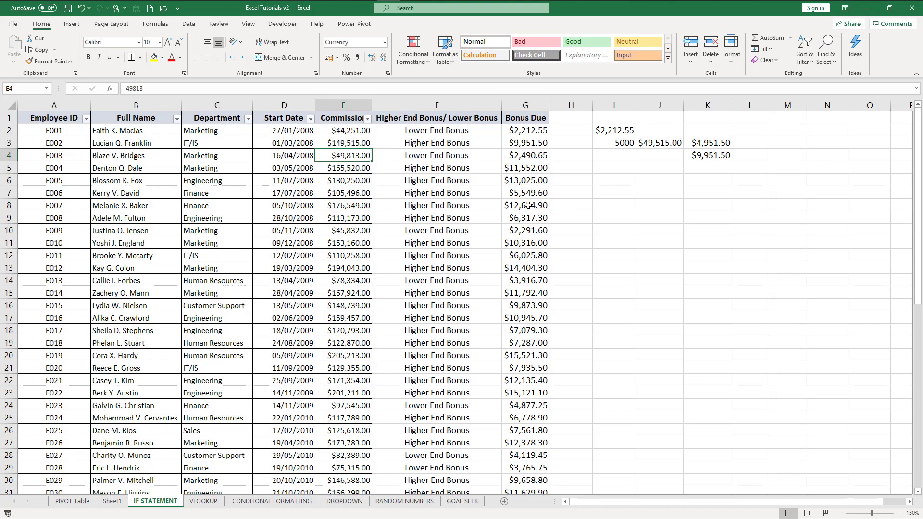
{"action": "type", "text": "250000"}
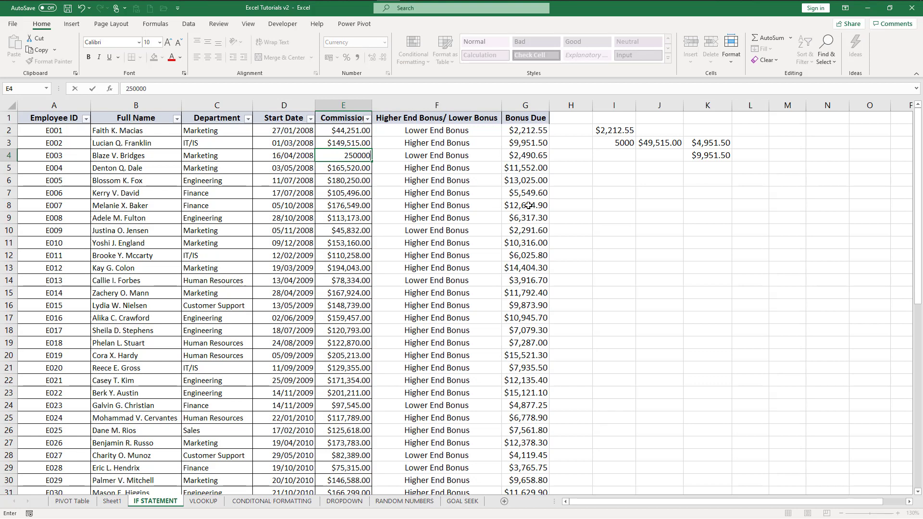
{"action": "key", "text": "Return"}
{"action": "key", "text": "Up"}
{"action": "key", "text": "Right"}
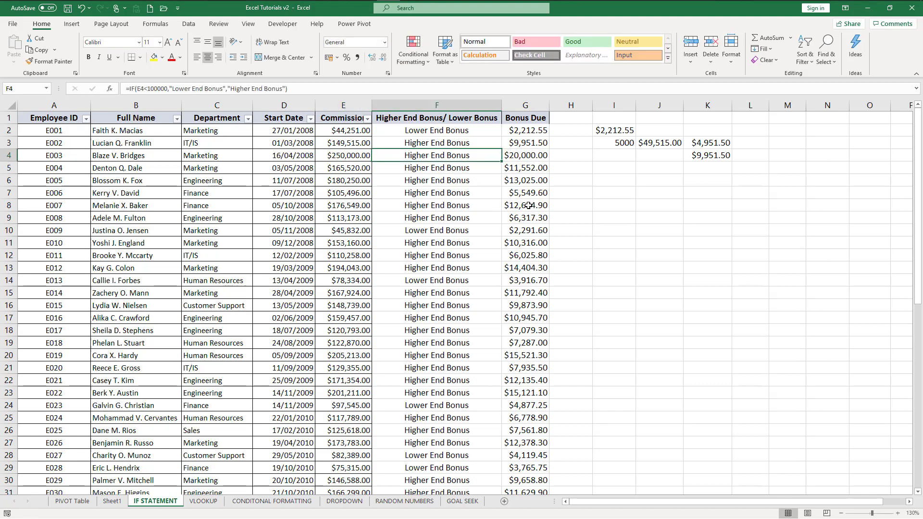
{"action": "key", "text": "Right"}
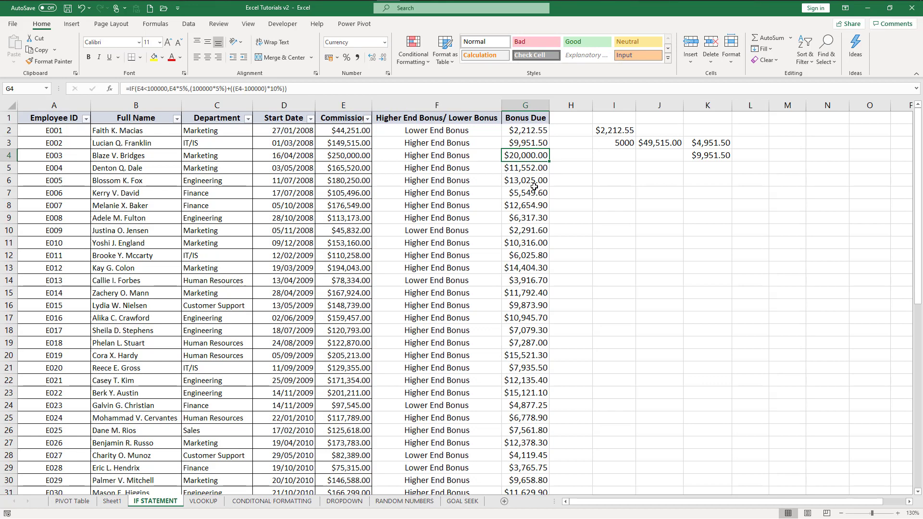
{"action": "key", "text": "ctrl+z"}
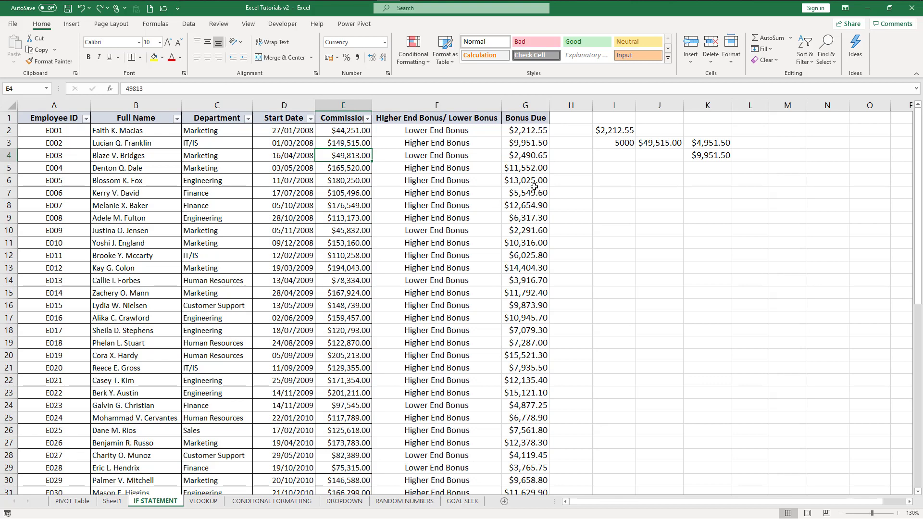
Step: Clear the manual check calculations in I2:K4 beside the employee table and review the row 4 bonus formulas
{"action": "left_click_drag", "start_coordinate": [614, 118], "coordinate": [909, 206]}
{"action": "key", "text": "Delete"}
{"action": "left_click", "coordinate": [620, 166]}
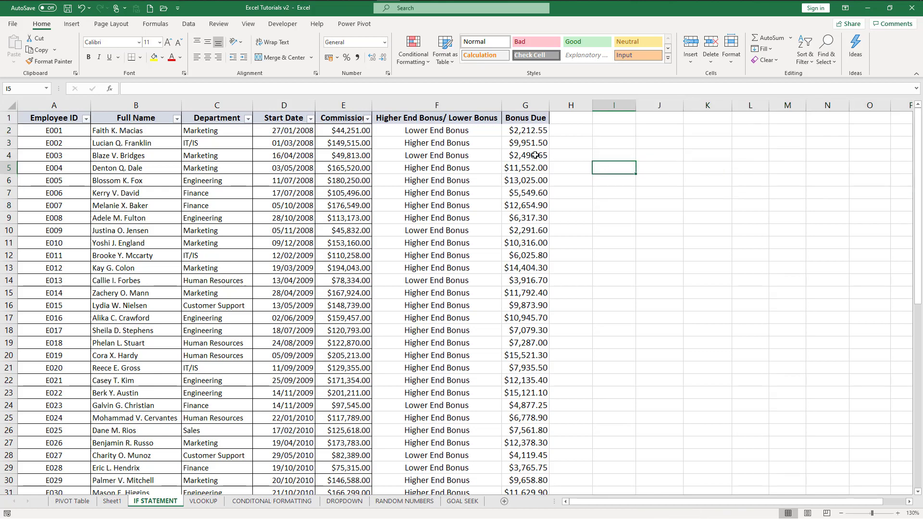
{"action": "left_click", "coordinate": [514, 154]}
{"action": "left_click", "coordinate": [456, 152]}
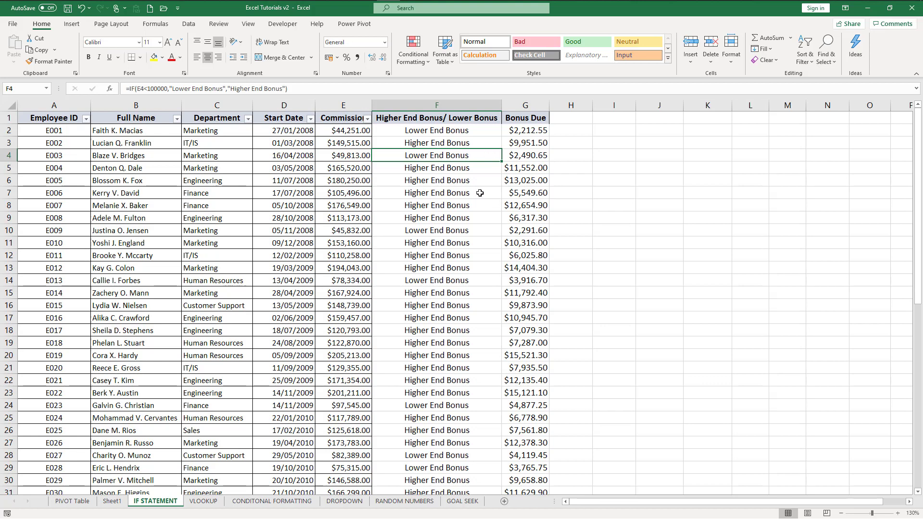
Step: Create a PivotTable from the employee data A1:G51, placed on the existing IF STATEMENT worksheet at J5
{"action": "left_click", "coordinate": [50, 119]}
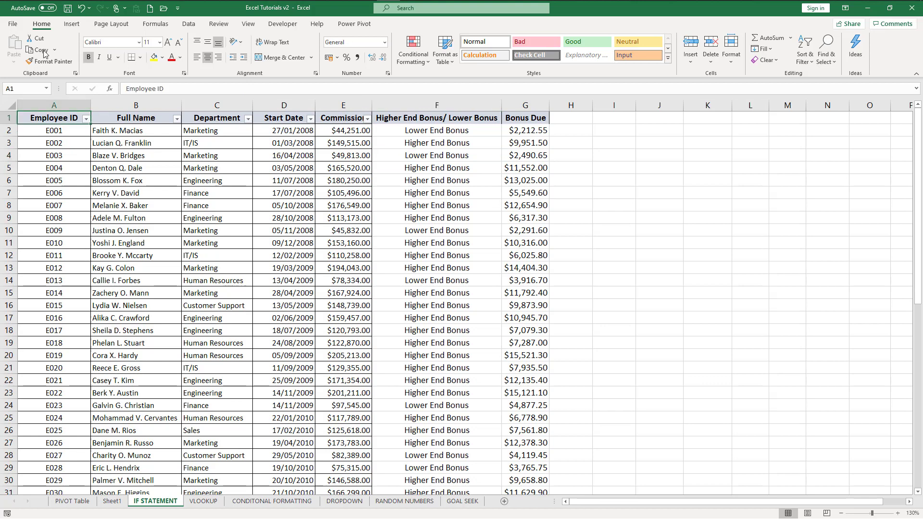
{"action": "left_click", "coordinate": [72, 23]}
{"action": "left_click", "coordinate": [6, 57]}
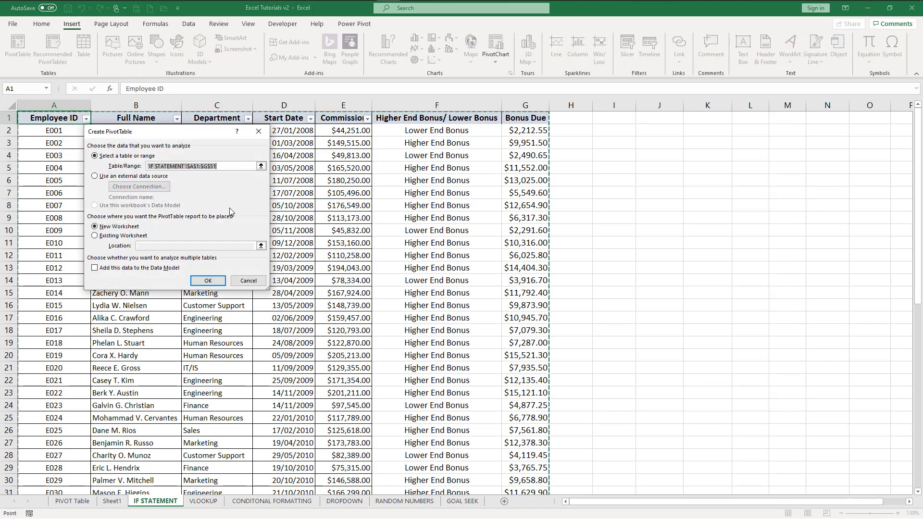
{"action": "left_click", "coordinate": [120, 235]}
{"action": "left_click", "coordinate": [642, 168]}
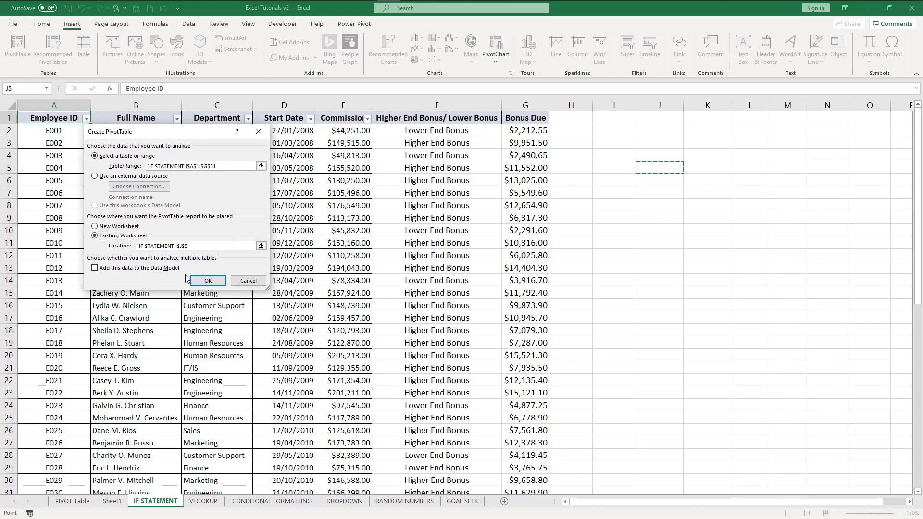
{"action": "left_click", "coordinate": [204, 281]}
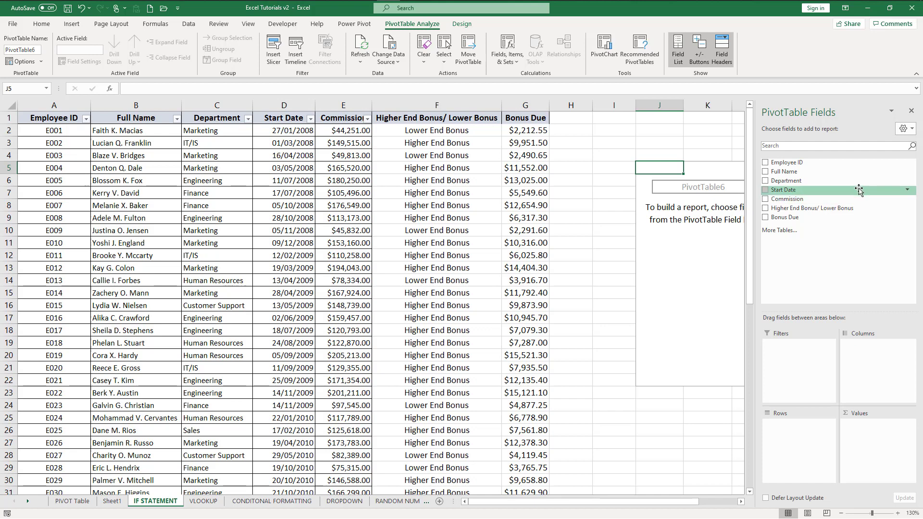
Step: Lay out the PivotTable with Department as rows, Higher End Bonus/ Lower Bonus as columns, and the sum of Bonus Due as values
{"action": "left_click_drag", "start_coordinate": [786, 181], "coordinate": [809, 457]}
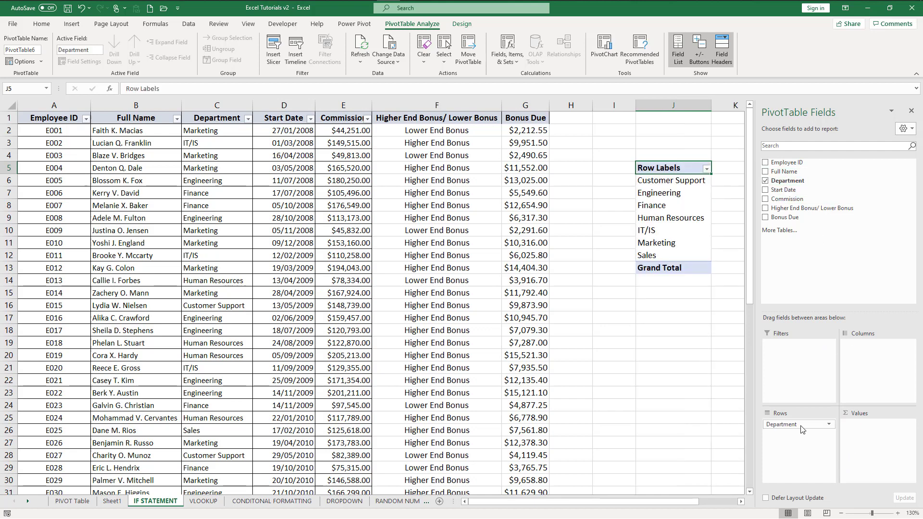
{"action": "left_click_drag", "start_coordinate": [798, 208], "coordinate": [897, 365]}
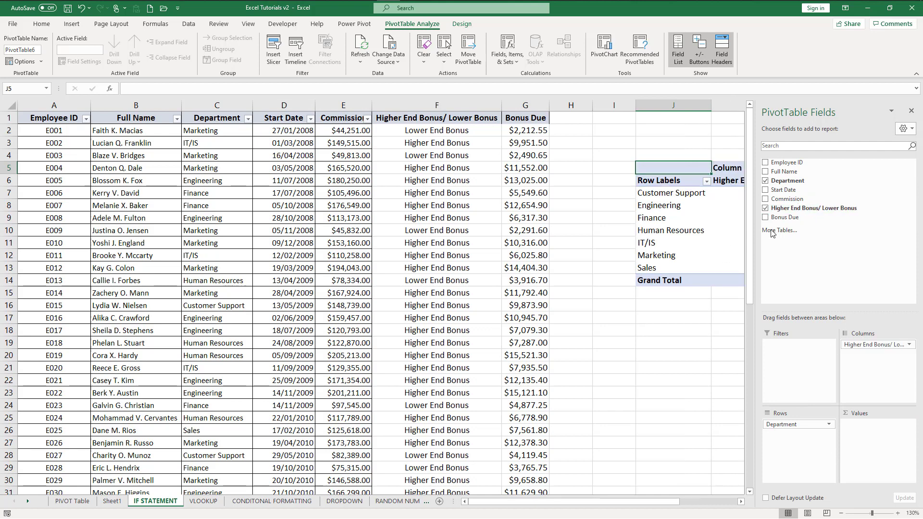
{"action": "left_click", "coordinate": [610, 320]}
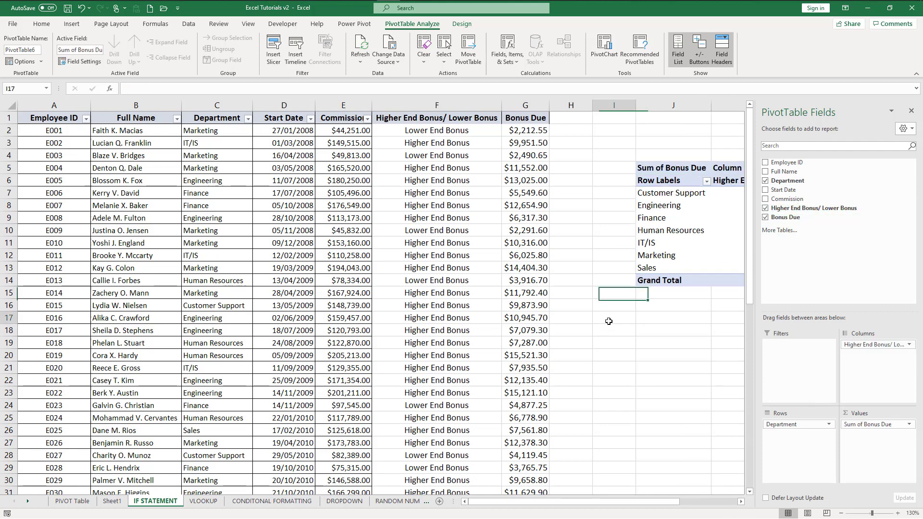
Step: Format the PivotTable values in K7:M14 with thousands separators and no decimal places
{"action": "key", "text": "Right"}
{"action": "key", "text": "Right"}
{"action": "key", "text": "Right"}
{"action": "key", "text": "Right"}
{"action": "key", "text": "Right"}
{"action": "key", "text": "Right"}
{"action": "left_click_drag", "start_coordinate": [727, 281], "coordinate": [577, 192]}
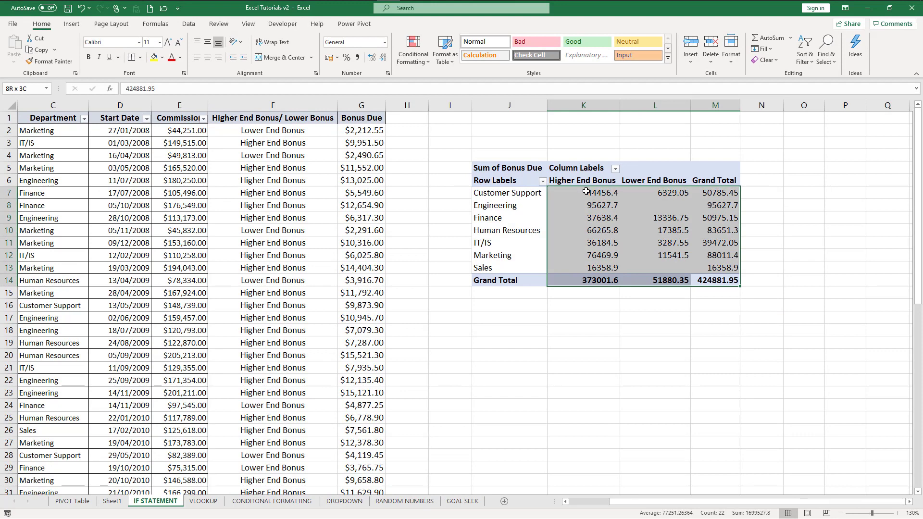
{"action": "left_click", "coordinate": [357, 58]}
{"action": "left_click", "coordinate": [382, 58]}
{"action": "left_click", "coordinate": [382, 57]}
{"action": "left_click", "coordinate": [438, 327]}
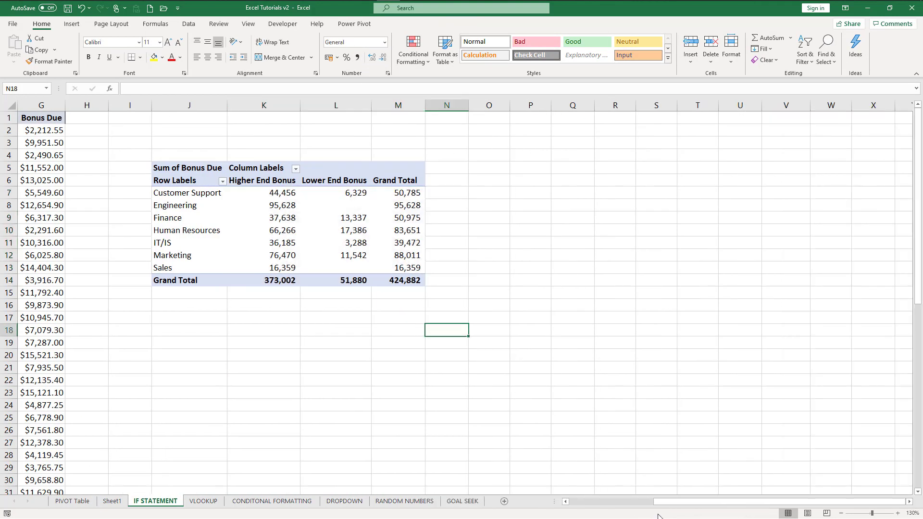
Step: Examine the PivotTable's higher-end and total bonuses by department, and close the PivotTable field list
{"action": "left_click_drag", "start_coordinate": [673, 502], "coordinate": [656, 495]}
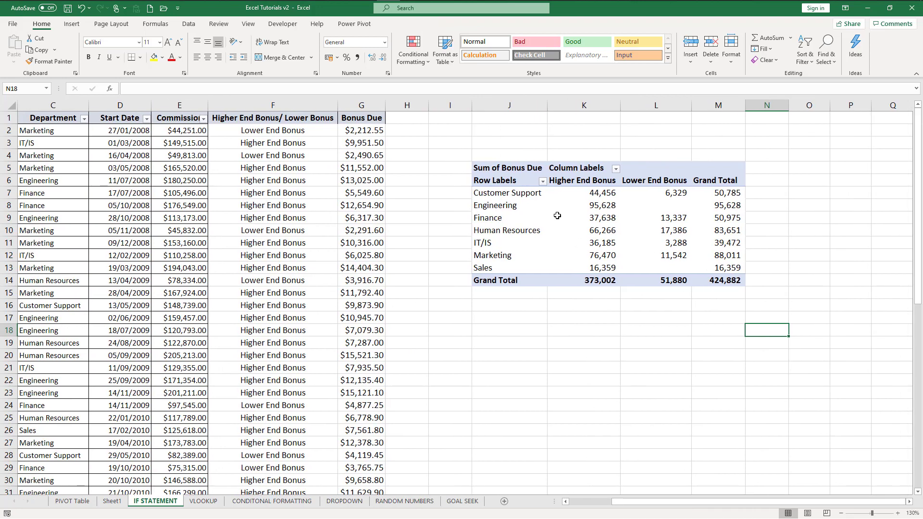
{"action": "left_click", "coordinate": [705, 194]}
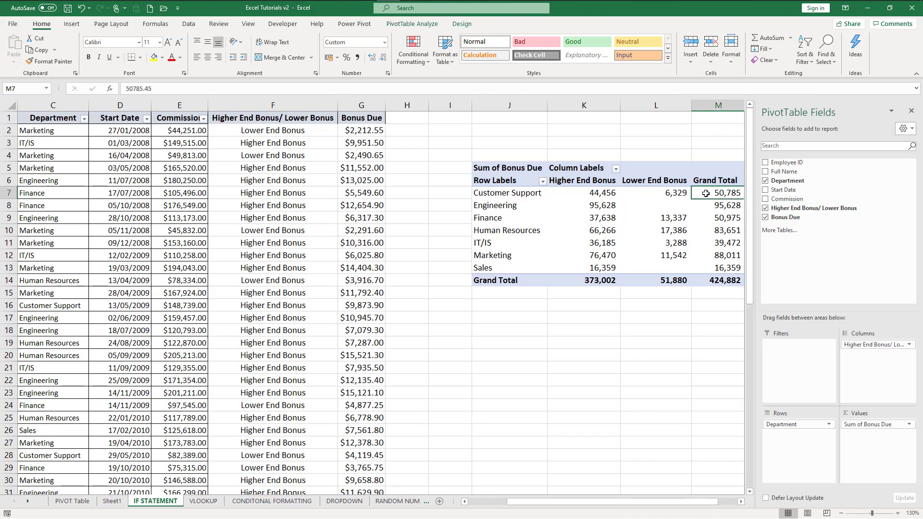
{"action": "left_click", "coordinate": [599, 196]}
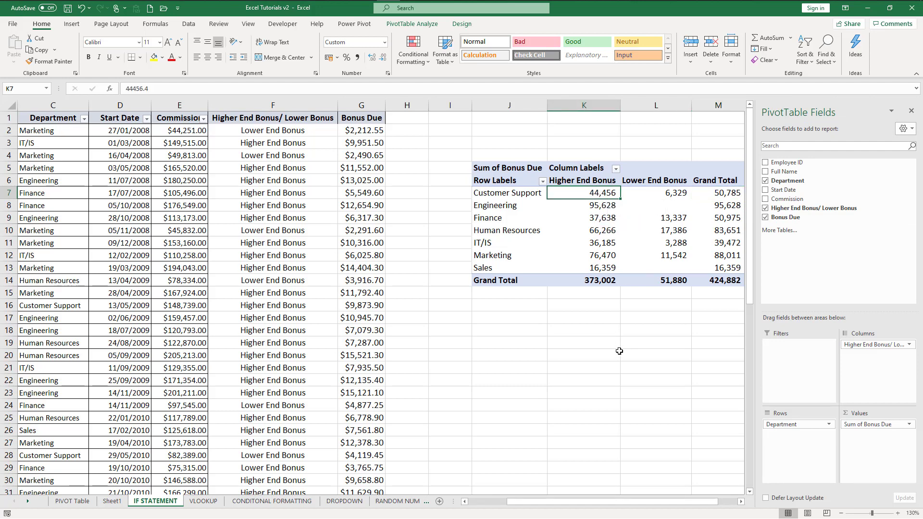
{"action": "left_click", "coordinate": [603, 231]}
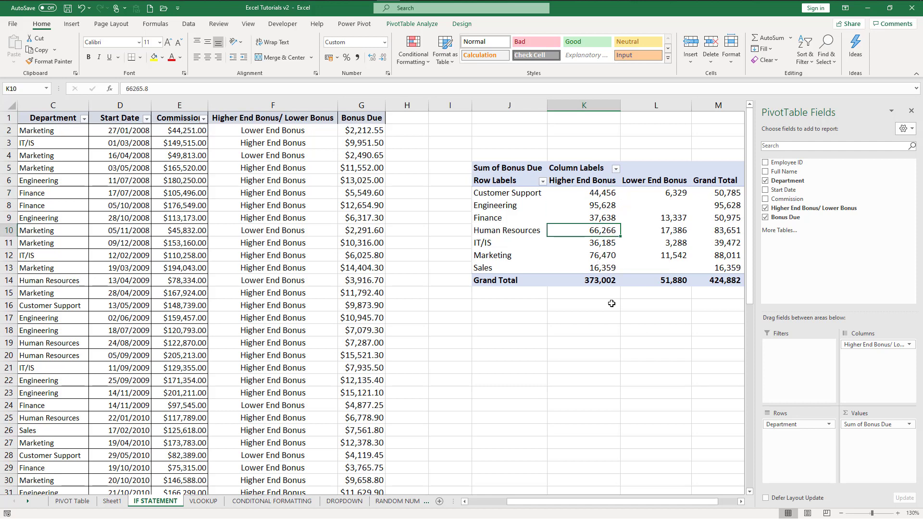
{"action": "left_click", "coordinate": [725, 230]}
{"action": "mouse_move", "coordinate": [726, 216]}
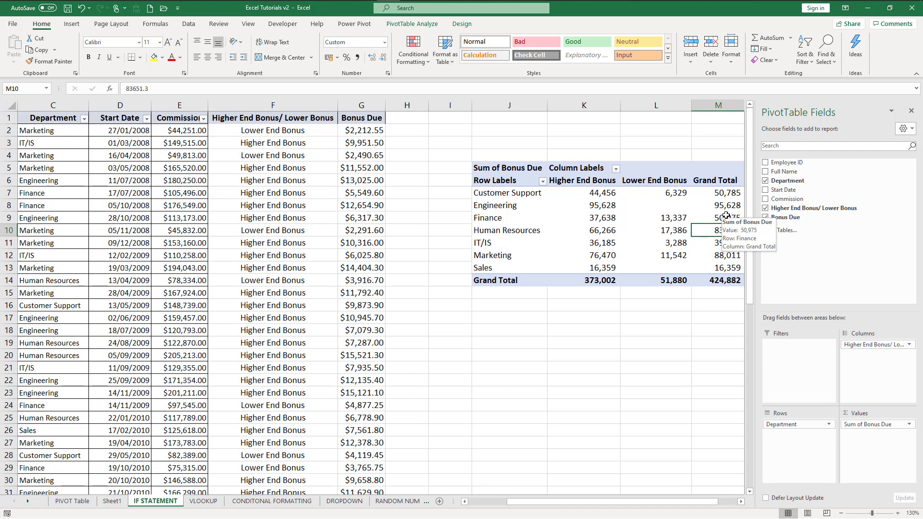
{"action": "left_click", "coordinate": [910, 111]}
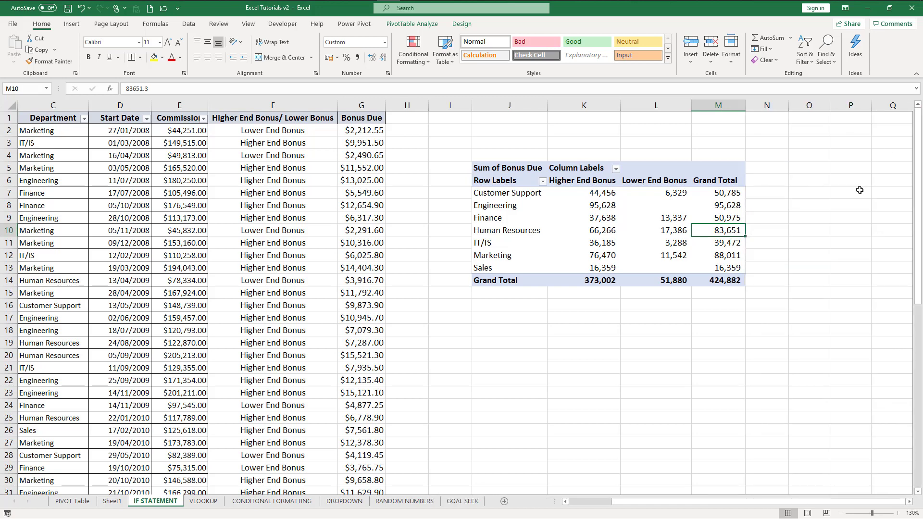